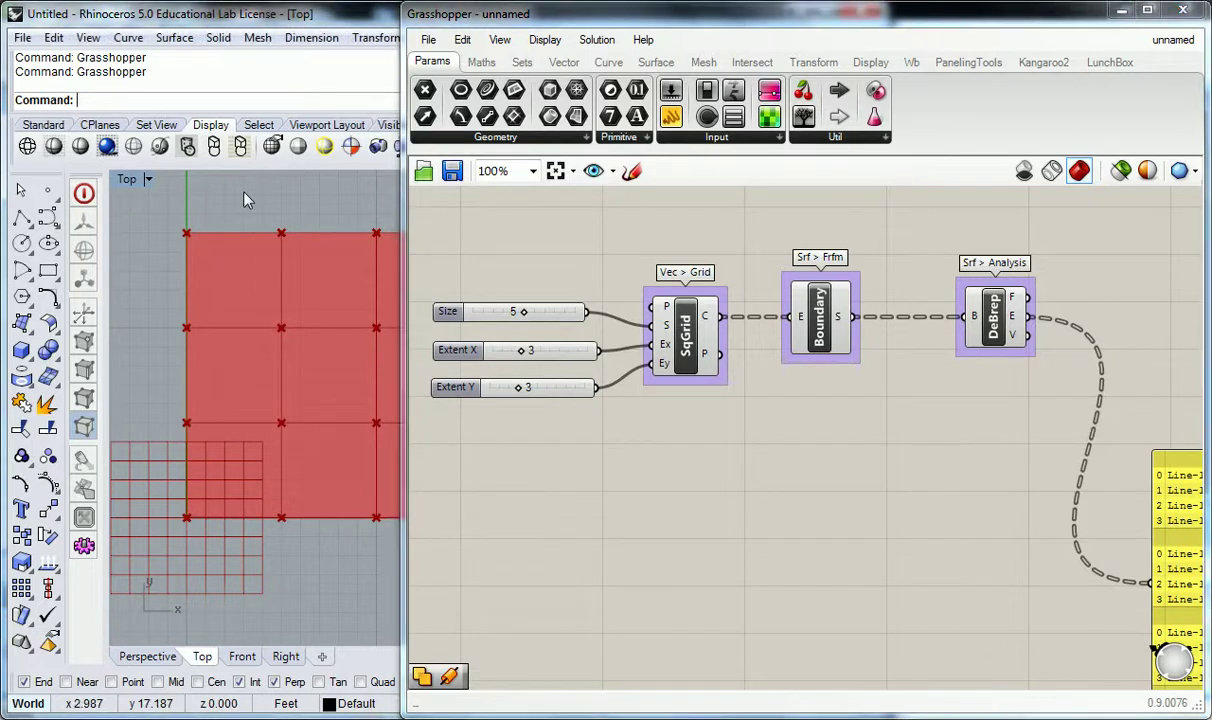
Zoom out to 64% and pan until the Size, Area and Points group is visible
scroll(250, 220, "down", 4)
scroll(838, 262, "down", 3)
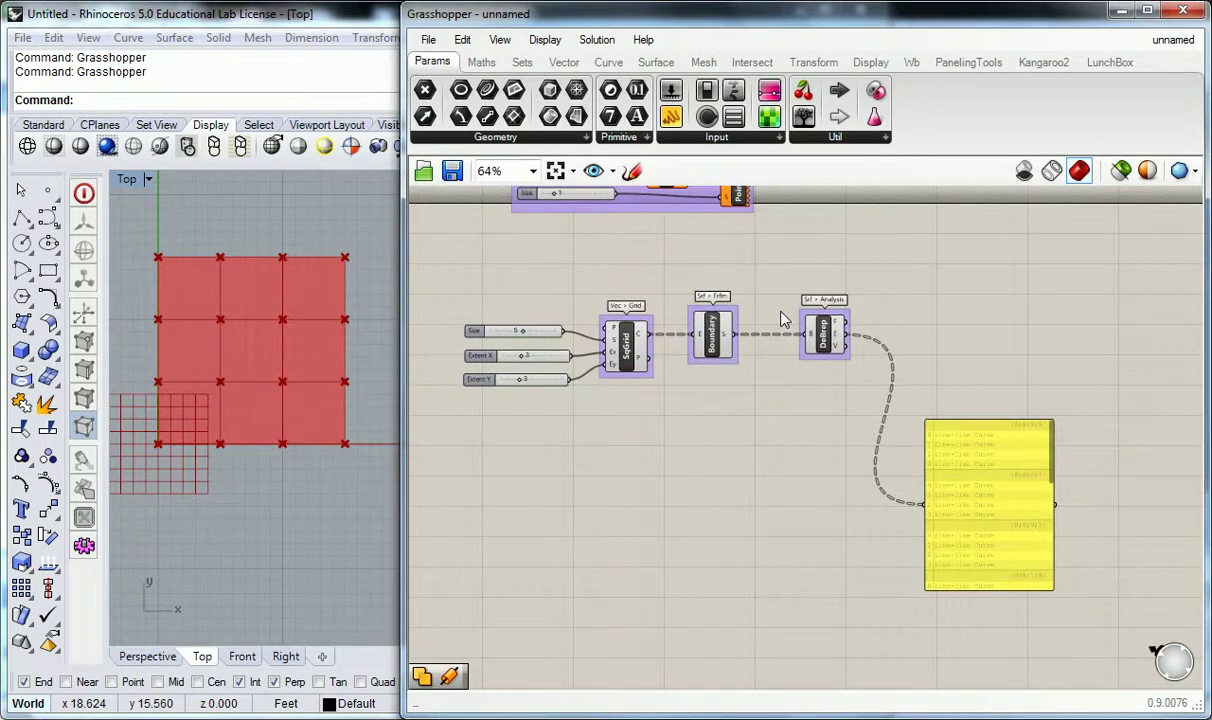
right_click_drag(729, 239, 762, 320)
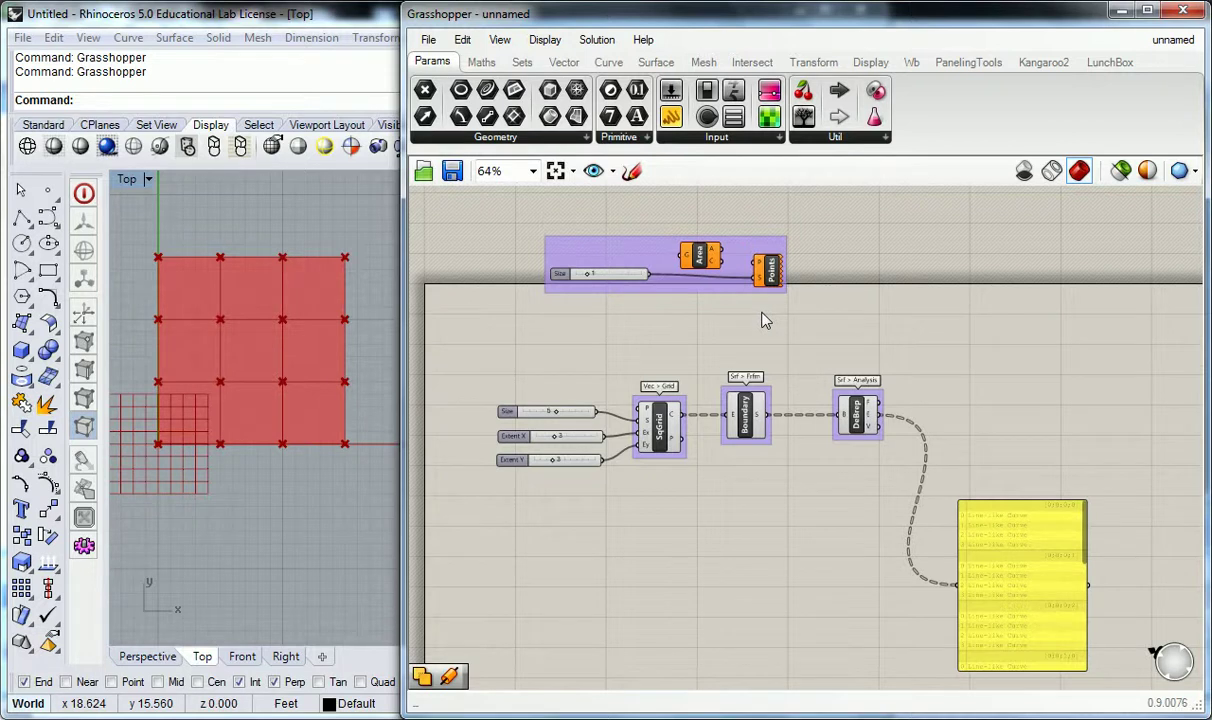
Move the Size/Area/Points group right and down, above DeBrep
left_click_drag(784, 298, 600, 228)
left_click_drag(748, 262, 897, 288)
left_click(915, 370)
Zoom to 125% on DeBrep and inspect its F output holding the nine faces
right_click_drag(935, 417, 644, 406)
scroll(680, 360, "up", 3)
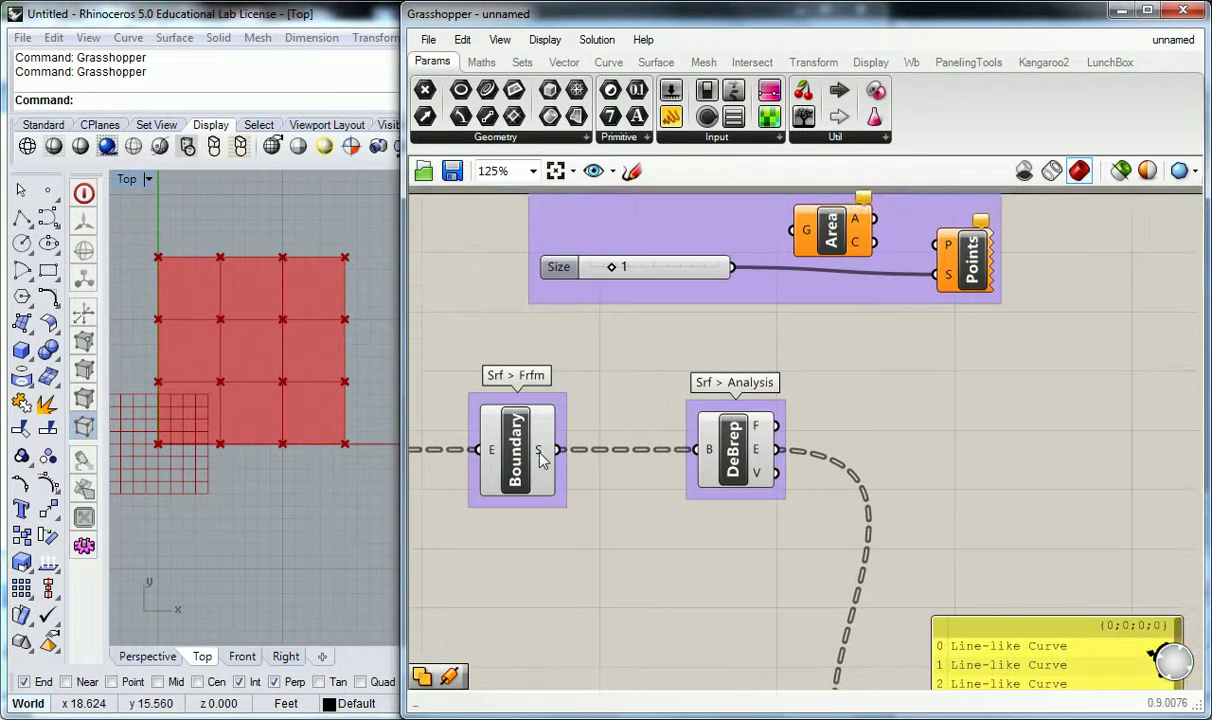
mouse_move(758, 430)
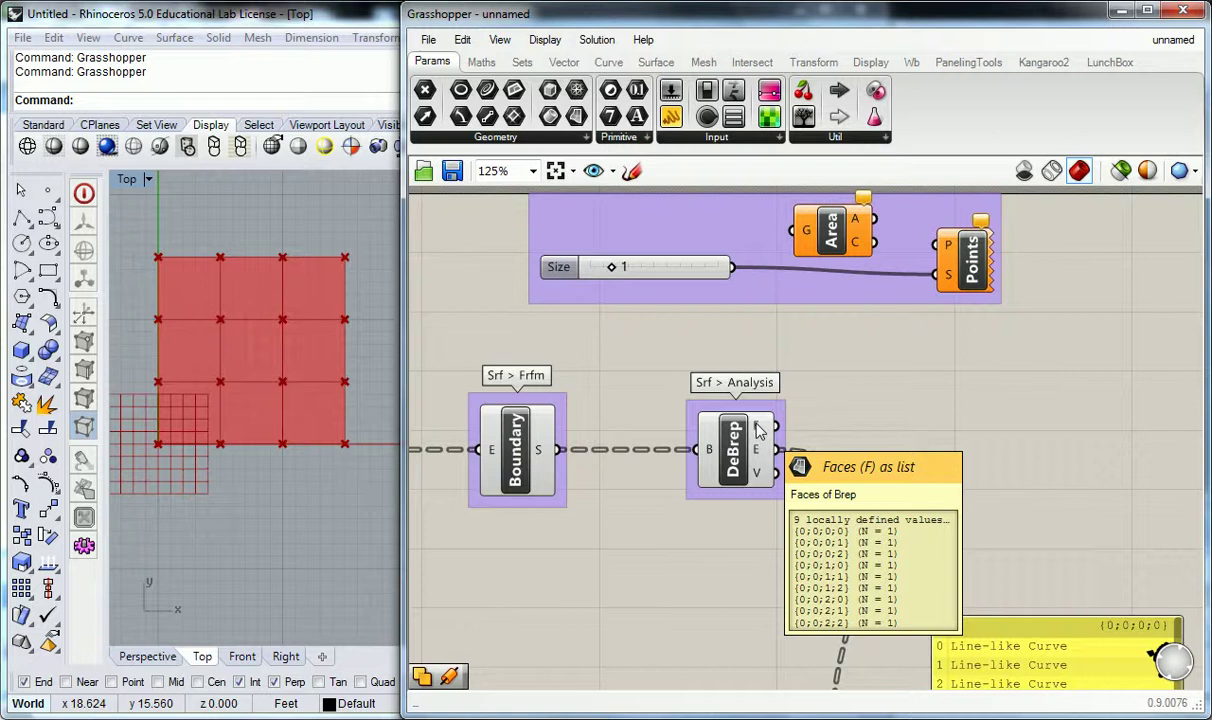
right_click_drag(868, 349, 868, 379)
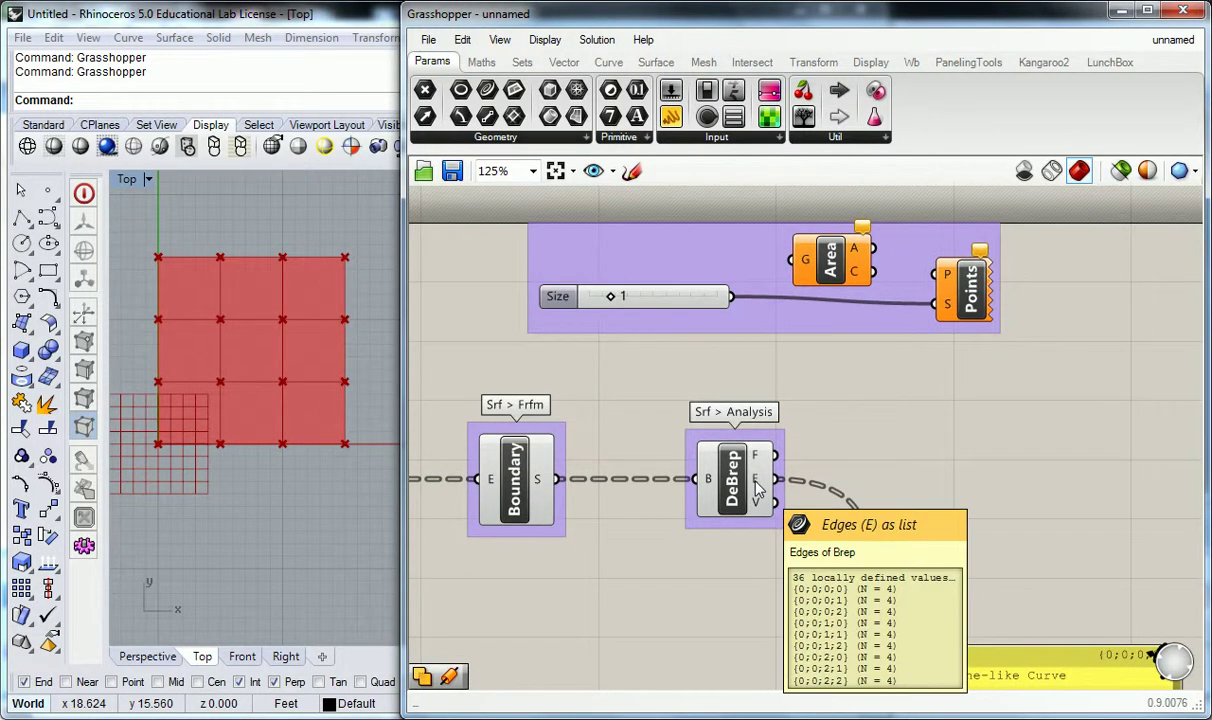
mouse_move(760, 463)
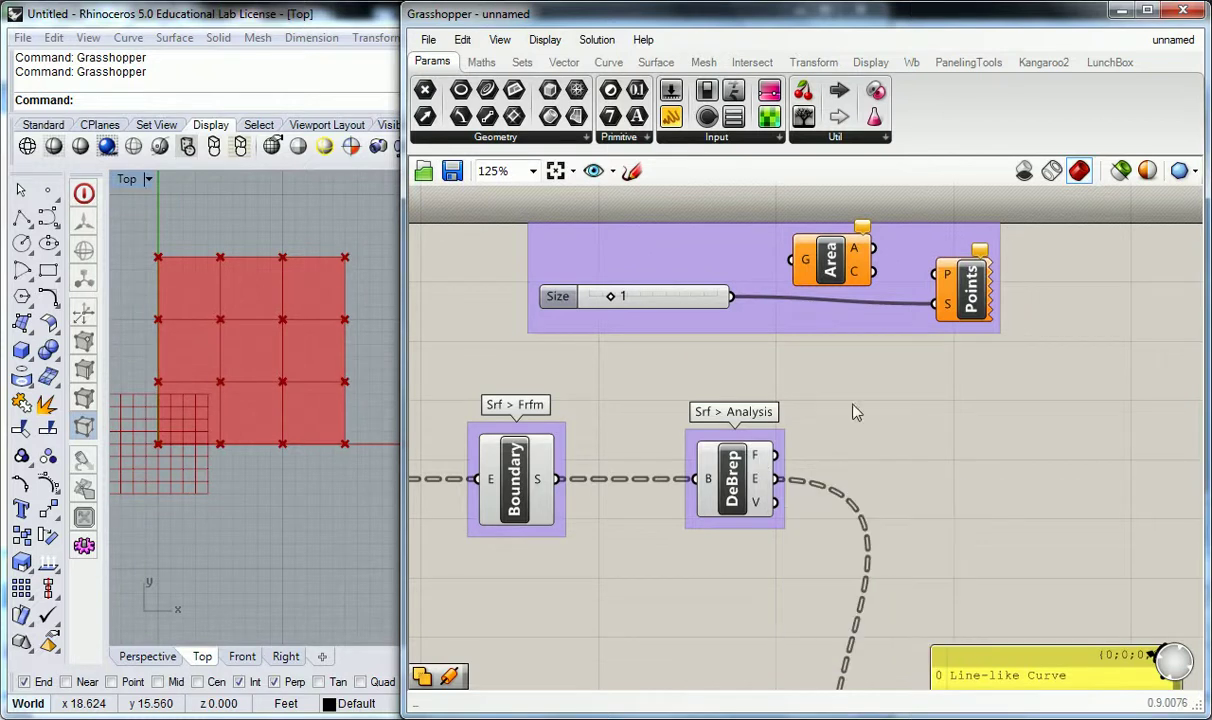
Connect DeBrep's F output to Area's G input and preview the centroids
left_click_drag(773, 456, 787, 271)
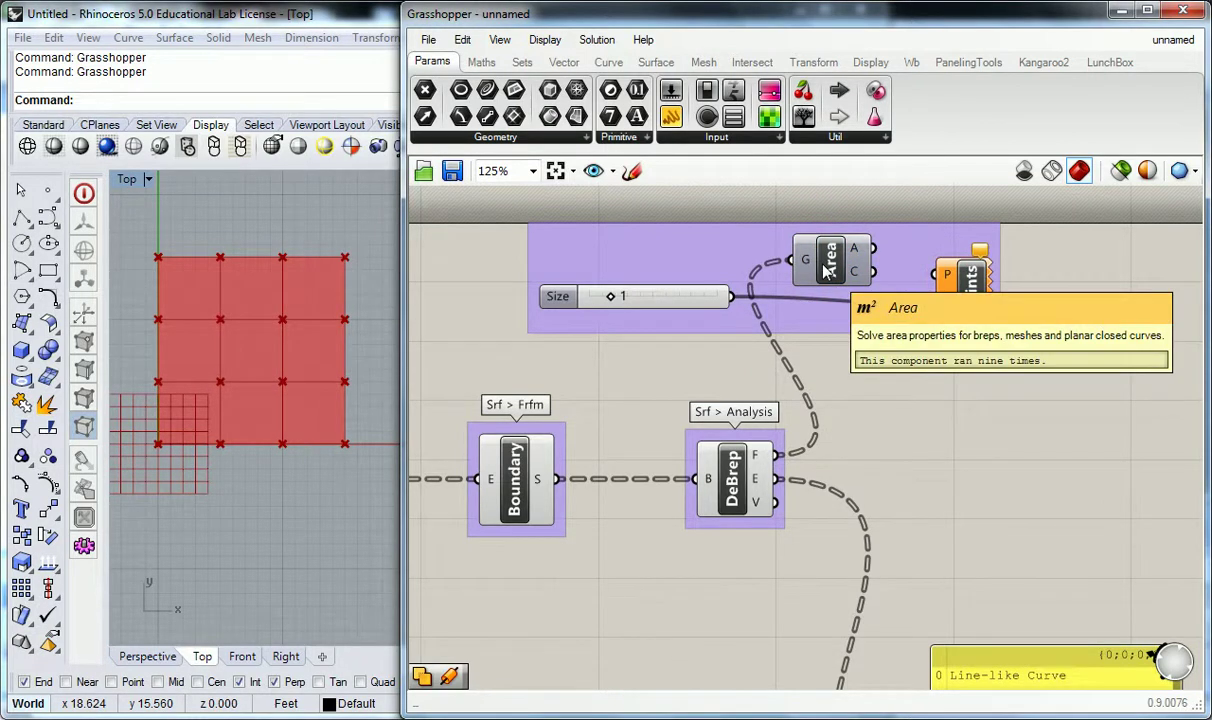
mouse_move(860, 252)
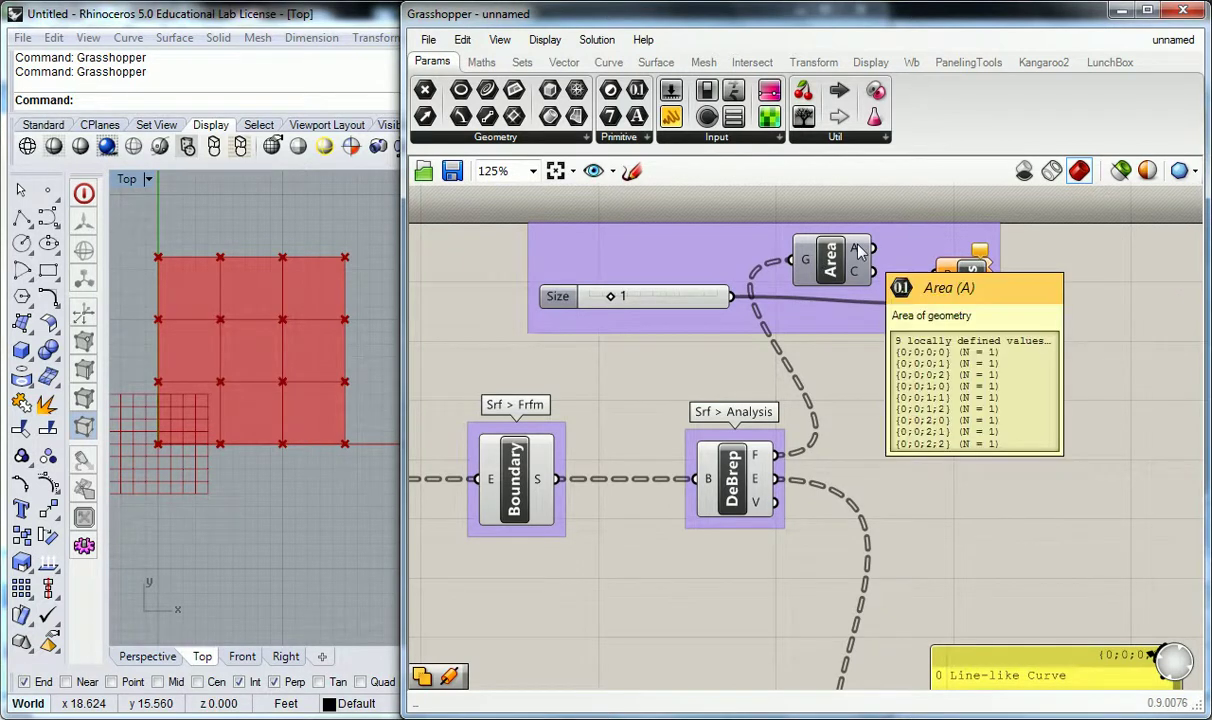
mouse_move(862, 278)
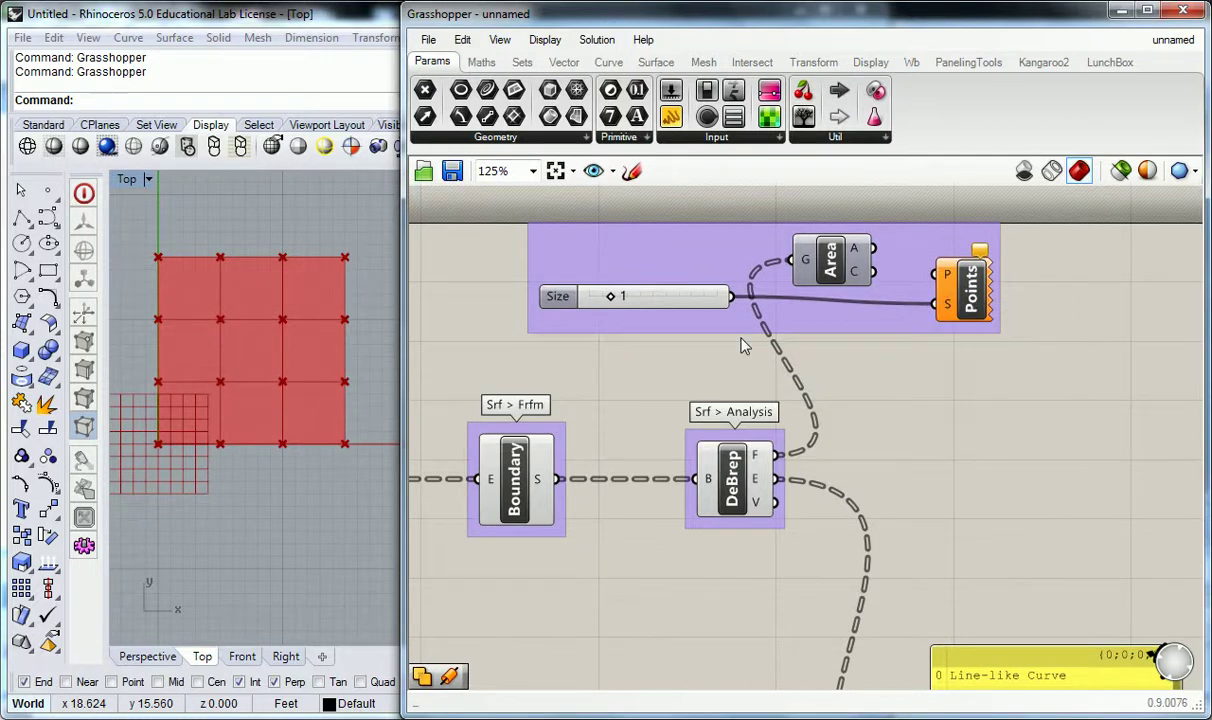
right_click(812, 262)
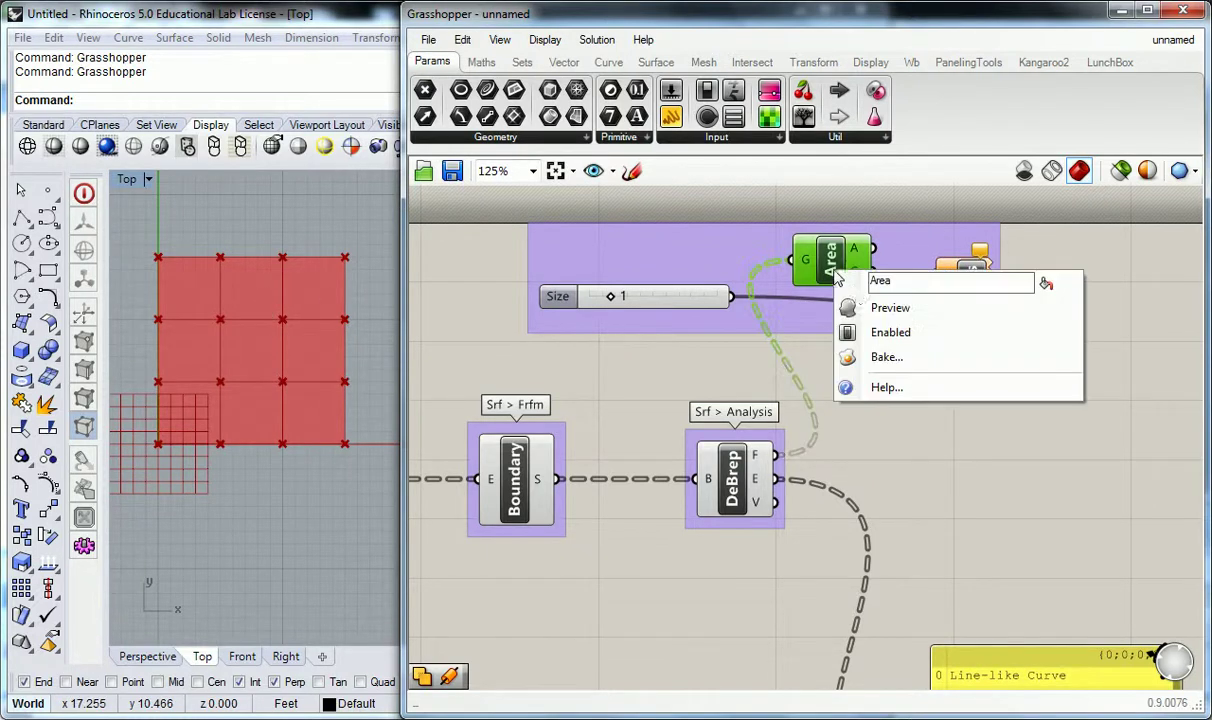
left_click(870, 306)
left_click(932, 386)
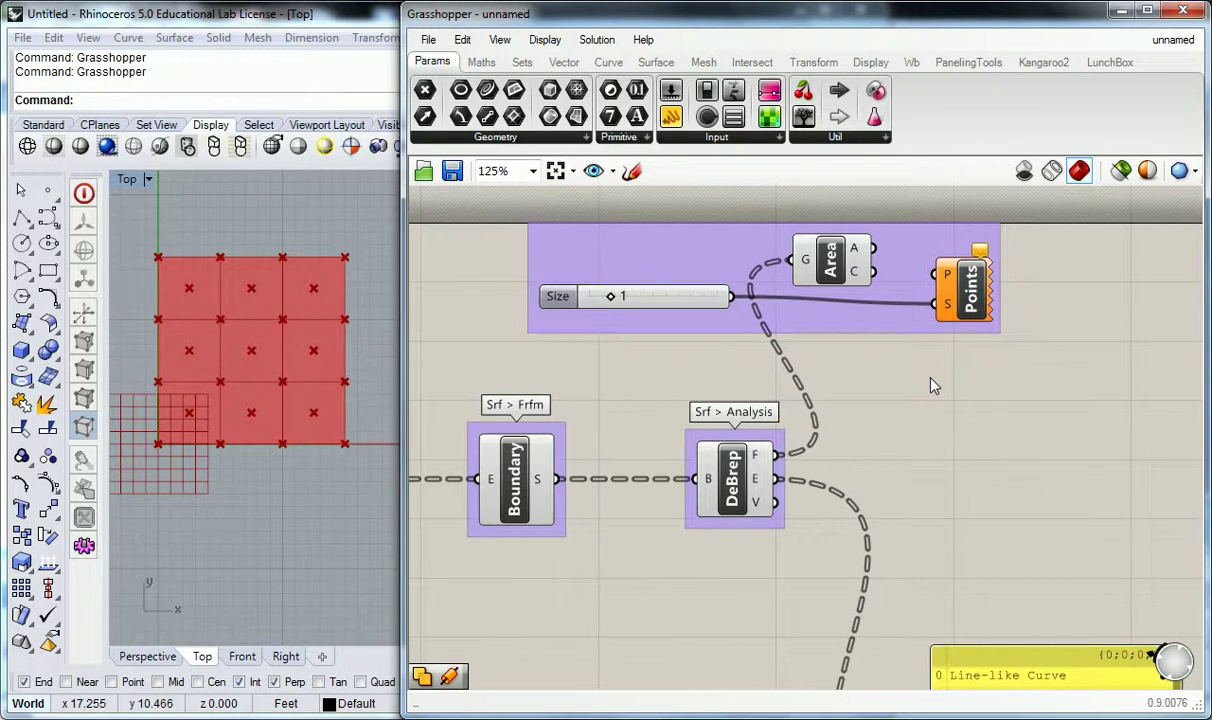
Feed Area's C into Points P, hide Area's preview, and flatten DeBrep's faces
left_click_drag(873, 271, 947, 274)
right_click(821, 262)
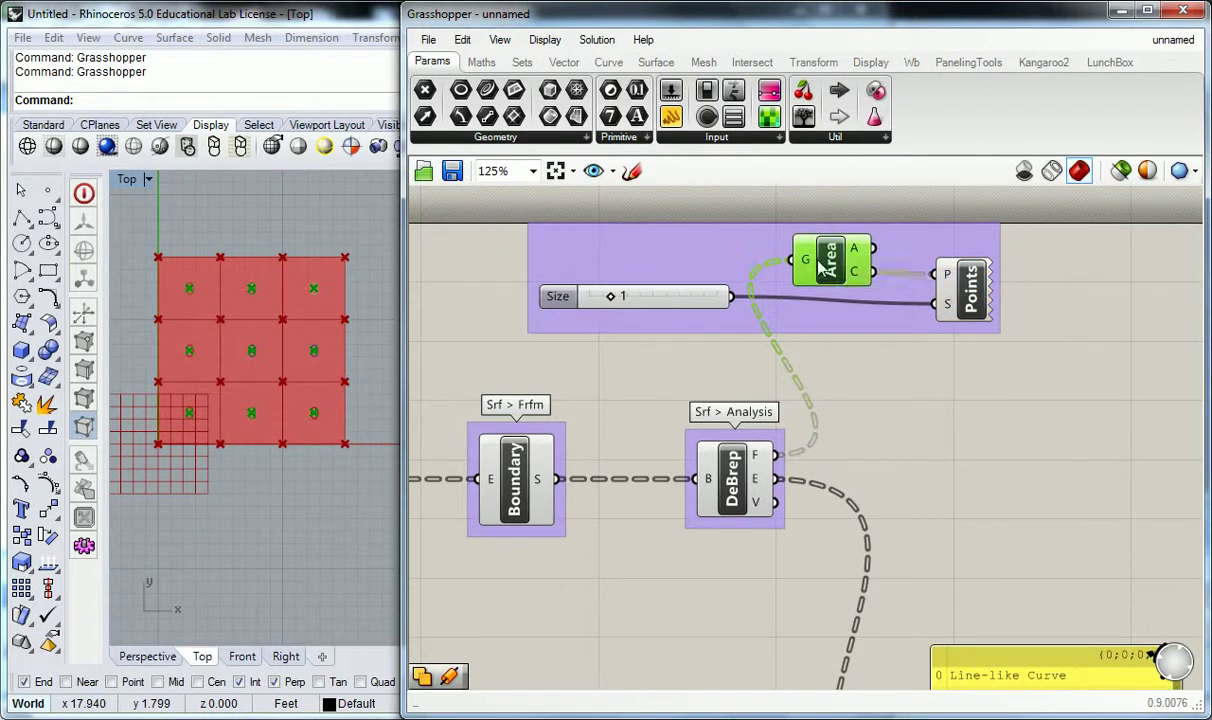
left_click(858, 299)
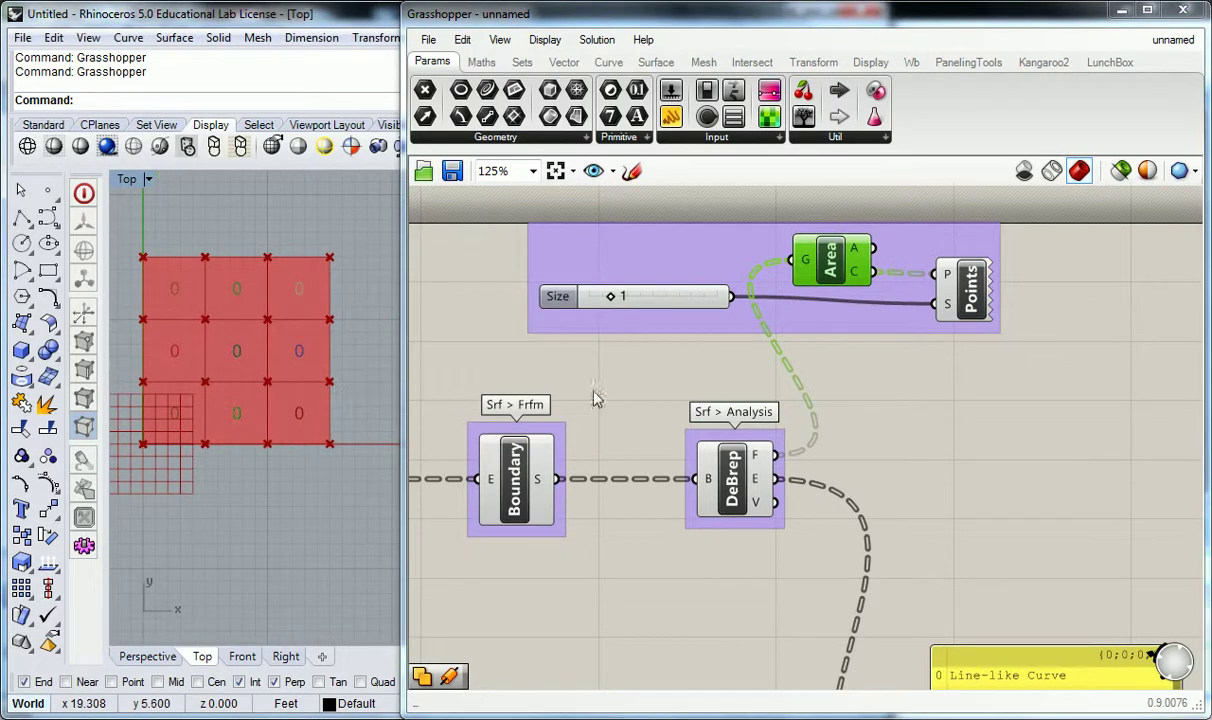
left_click(868, 368)
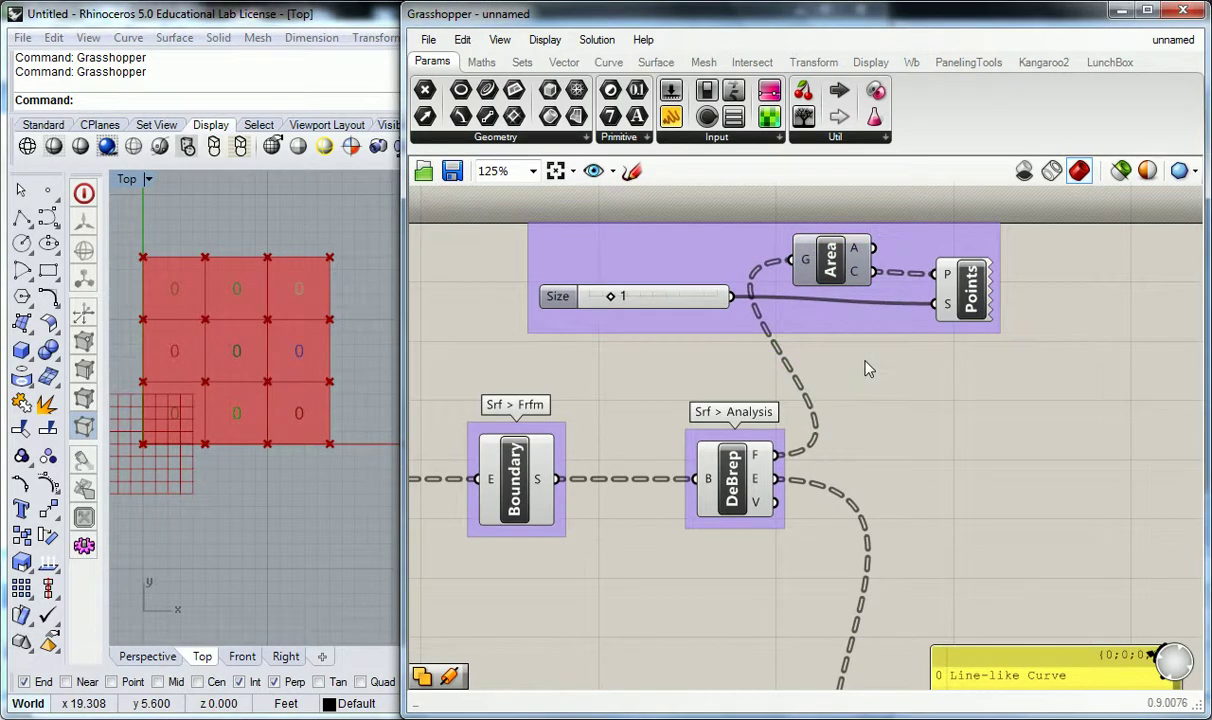
right_click(757, 456)
left_click(805, 573)
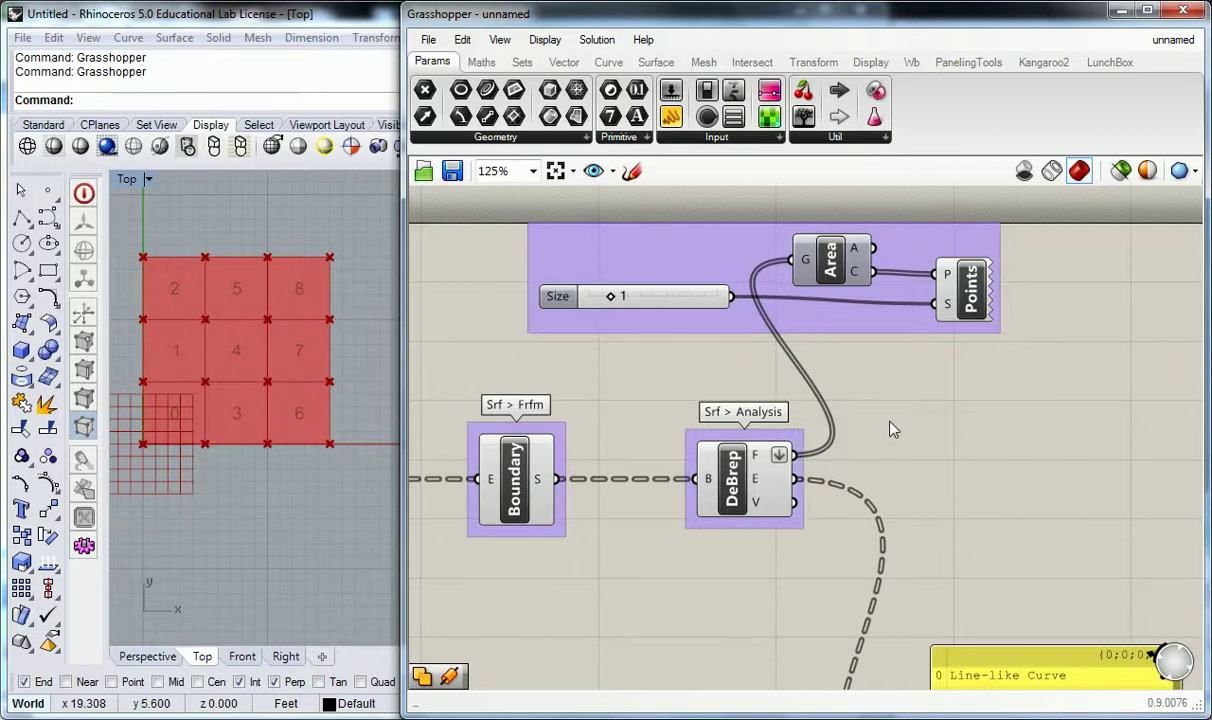
scroll(905, 436, "down", 2)
right_click_drag(915, 432, 763, 394)
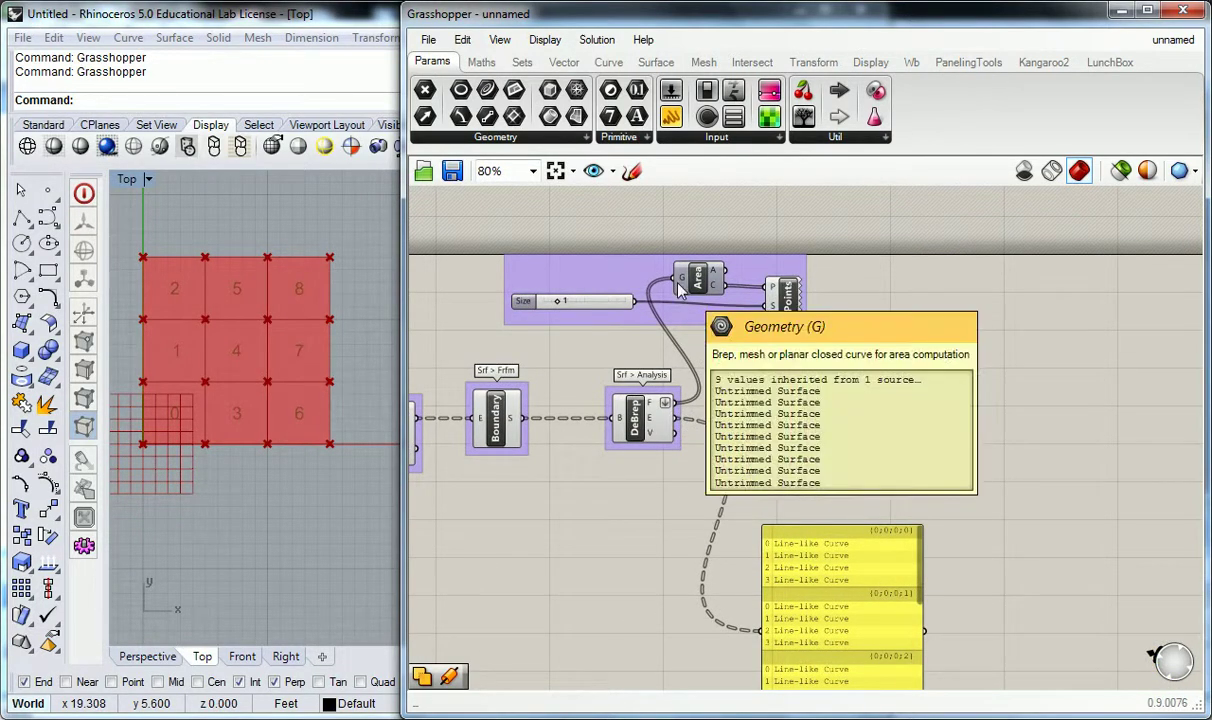
mouse_move(716, 289)
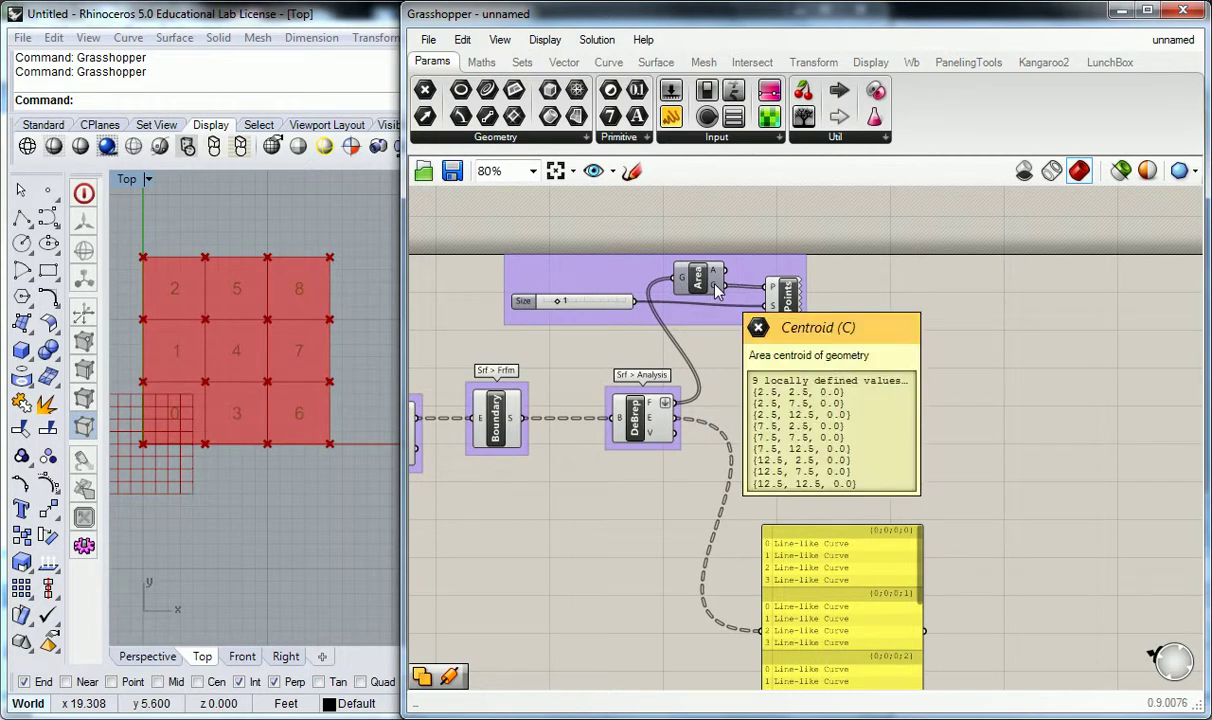
double_click(876, 358)
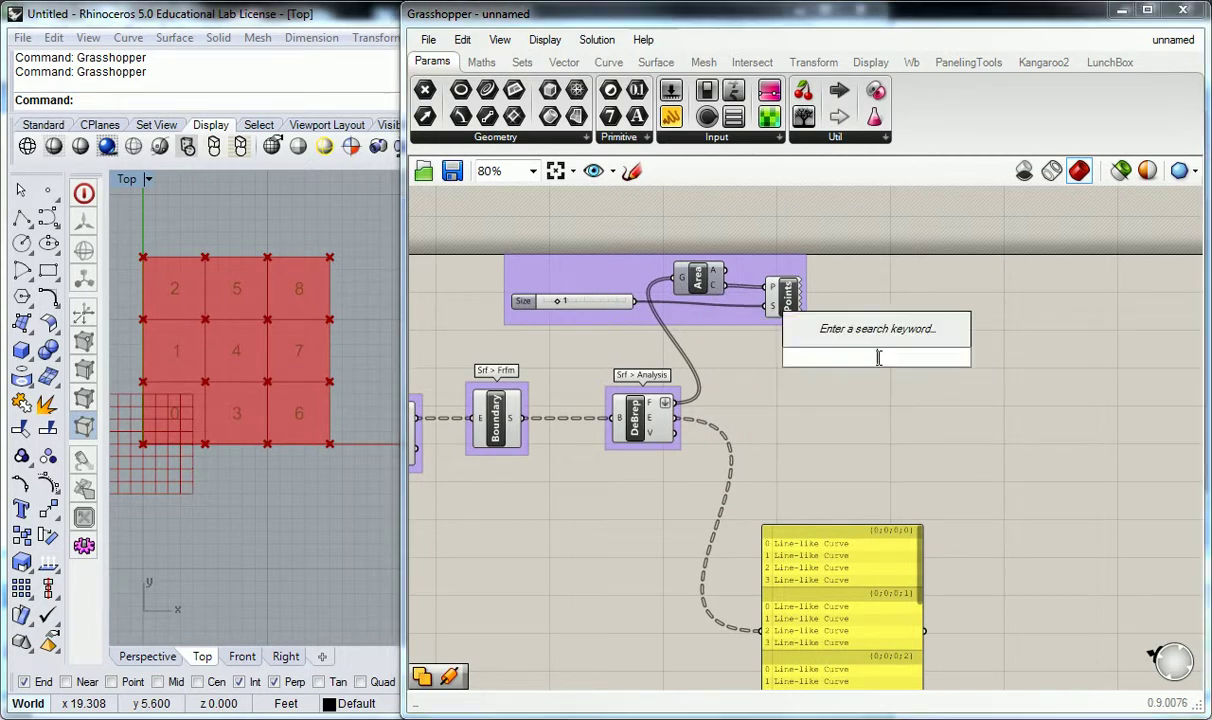
type("midp")
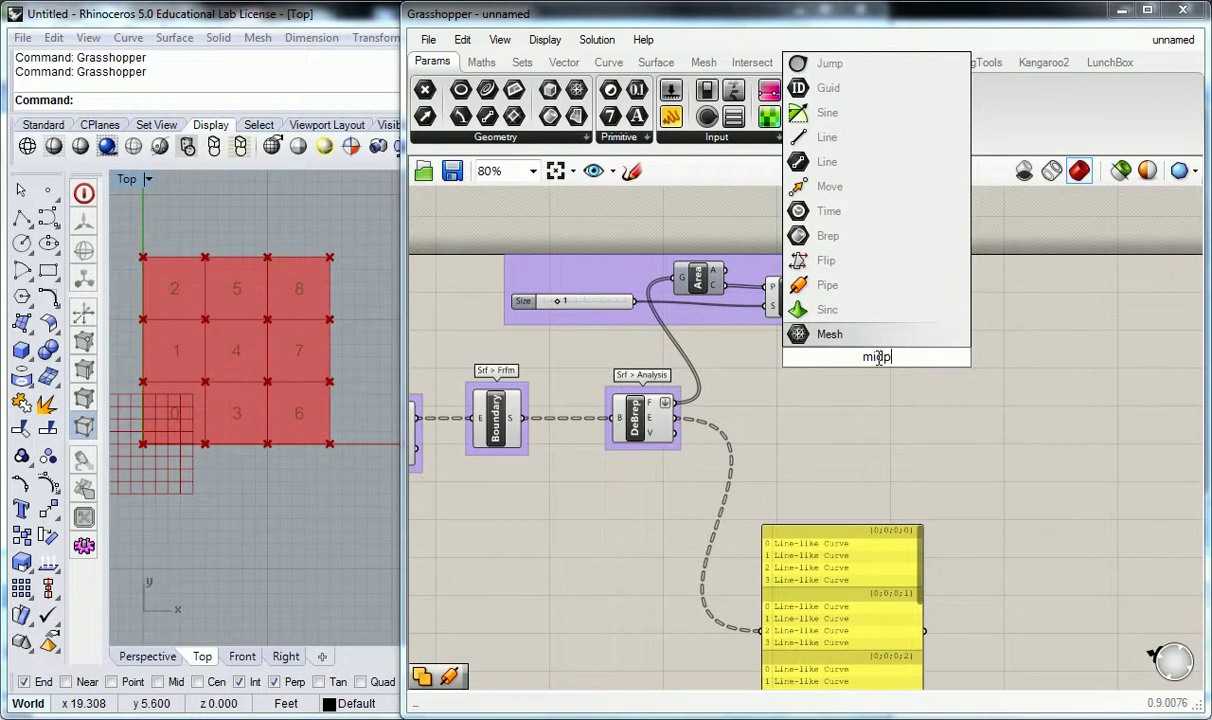
key("BackSpace")
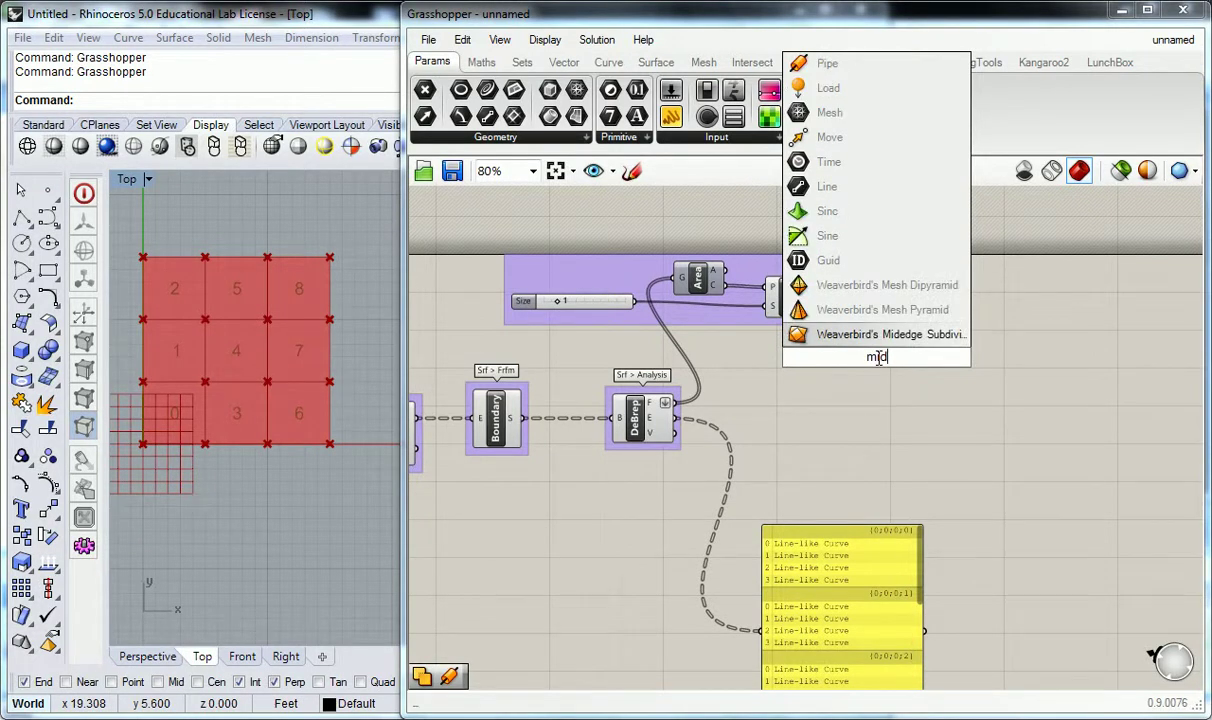
key("Escape")
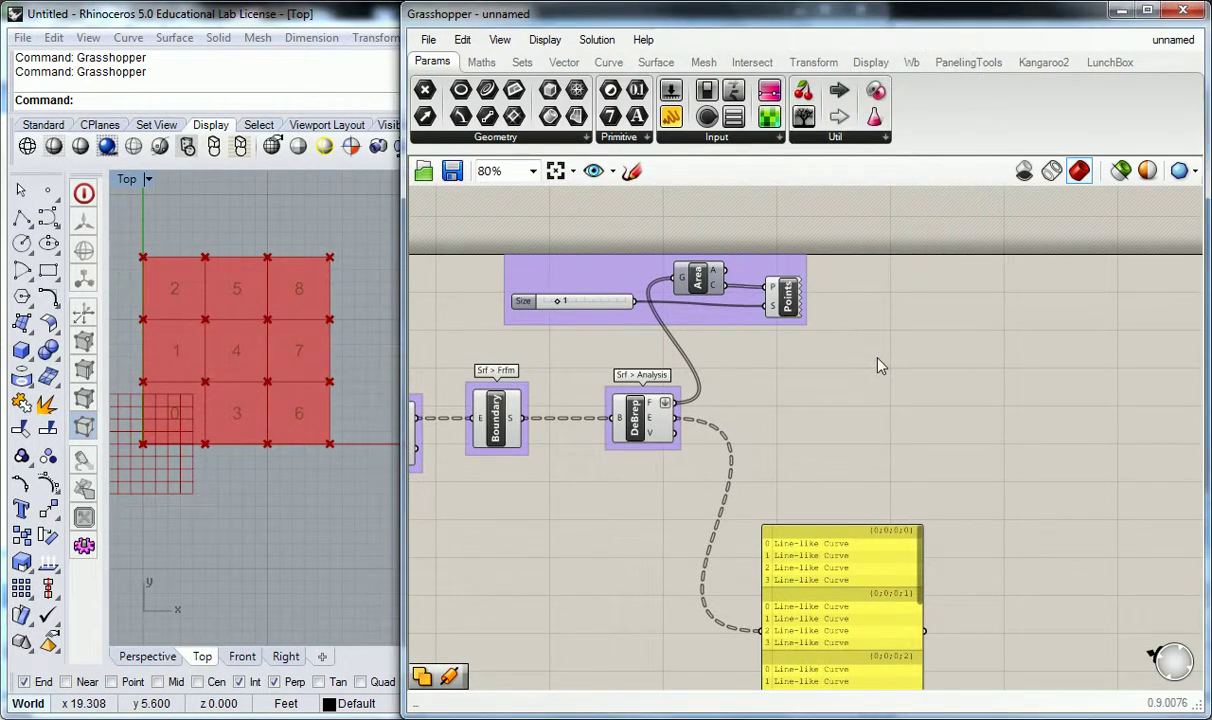
right_click_drag(804, 361, 873, 371)
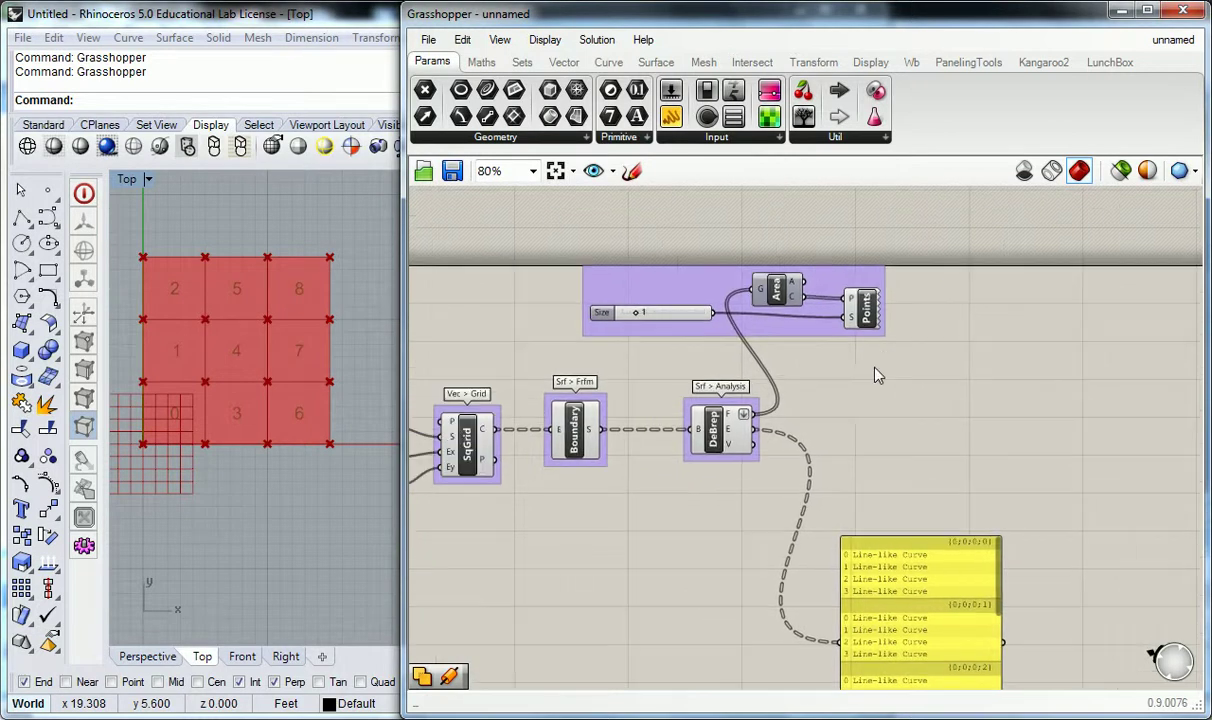
right_click_drag(747, 276, 764, 281)
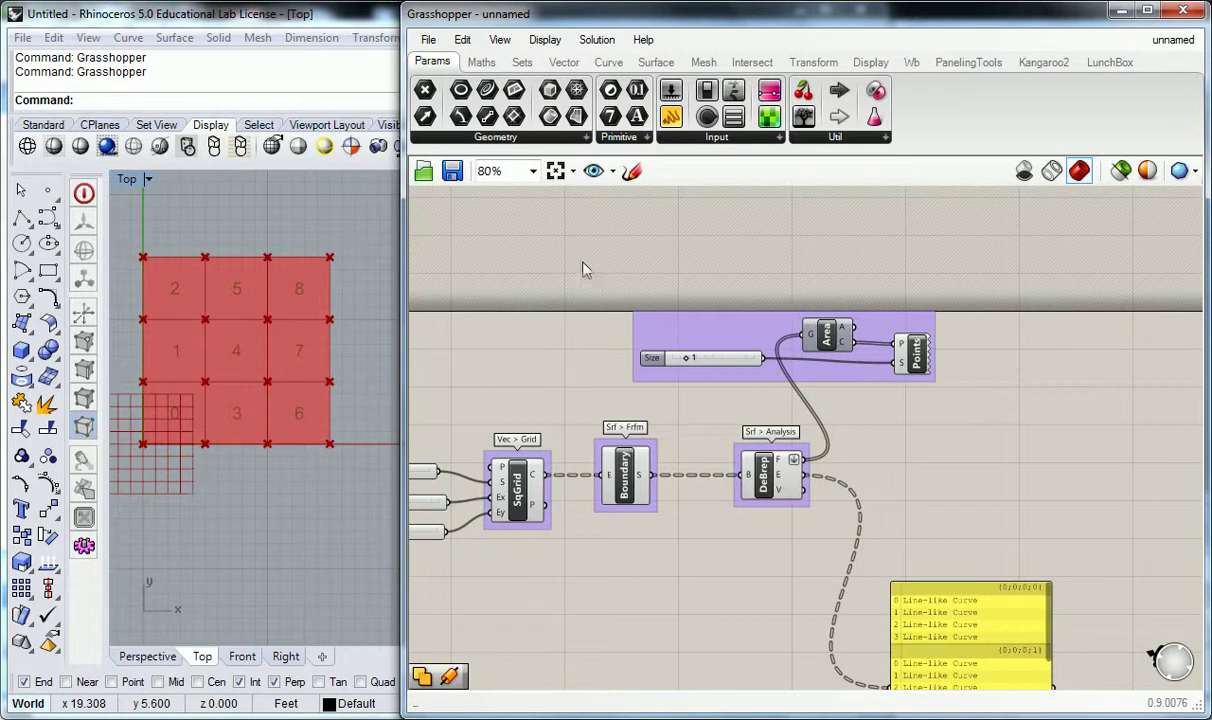
scroll(600, 262, "up", 1)
right_click_drag(750, 465, 634, 330)
right_click_drag(681, 269, 746, 414)
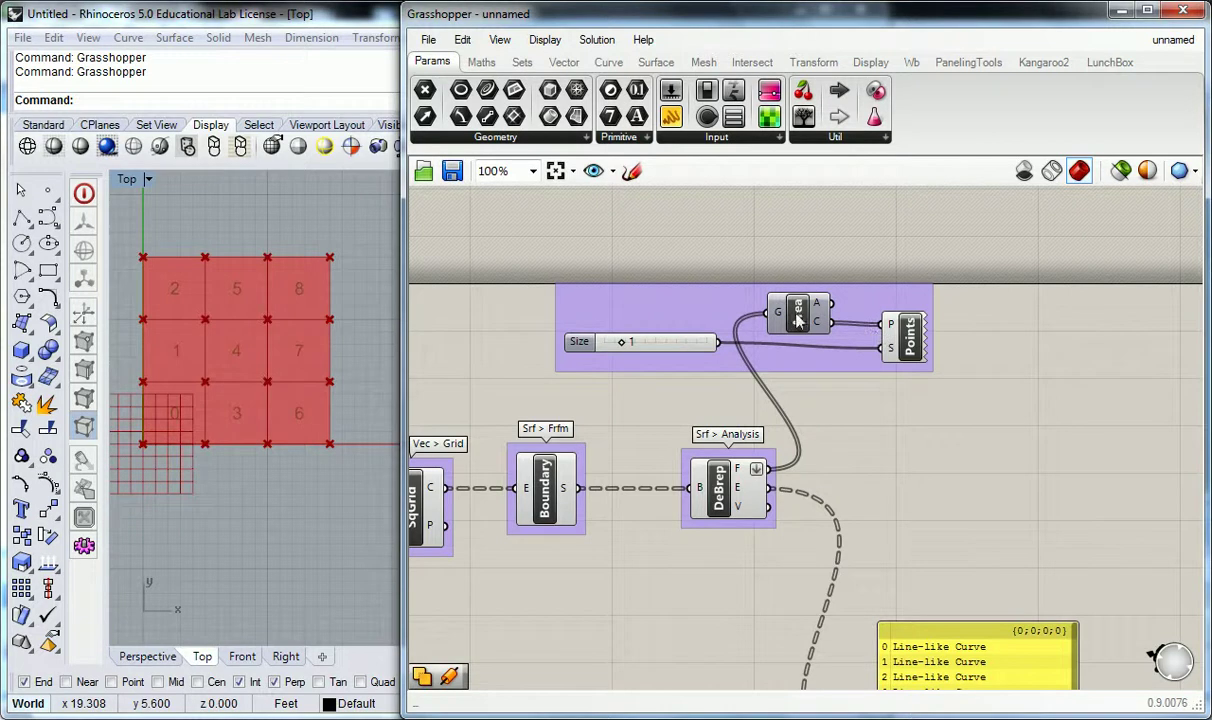
Label the Area group 'Srf > Analysis' and look up the surface analysis components
left_click(801, 317)
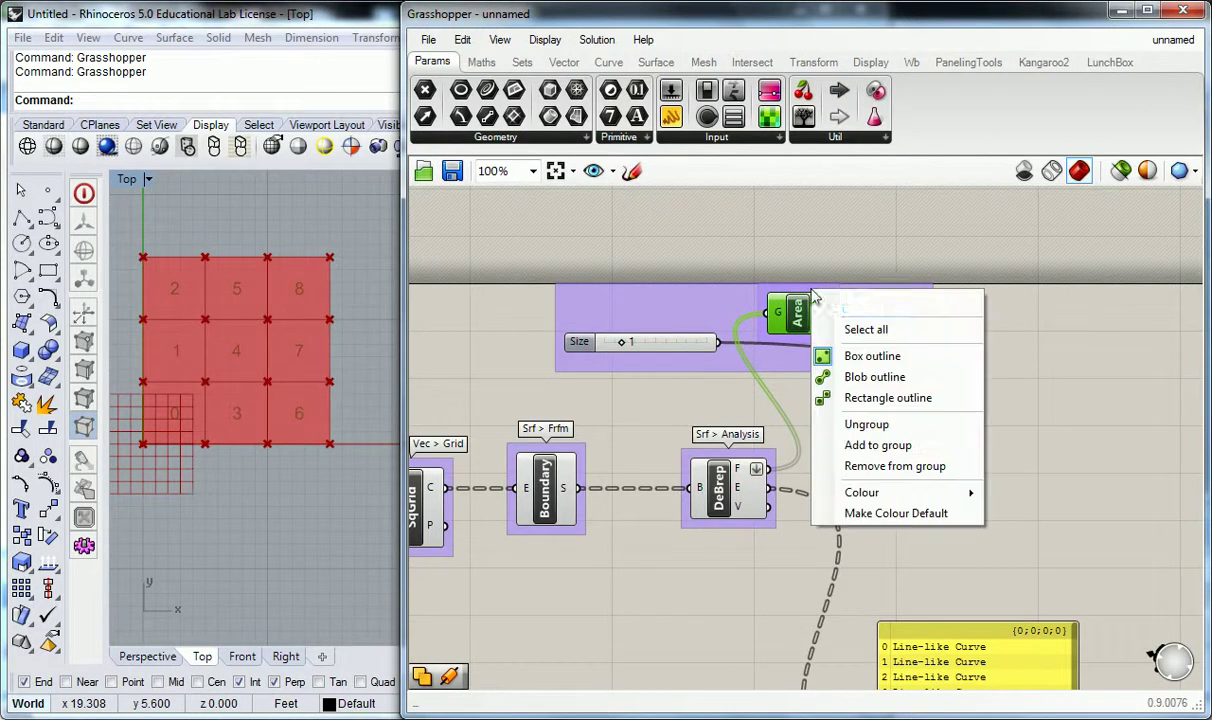
right_click(768, 288)
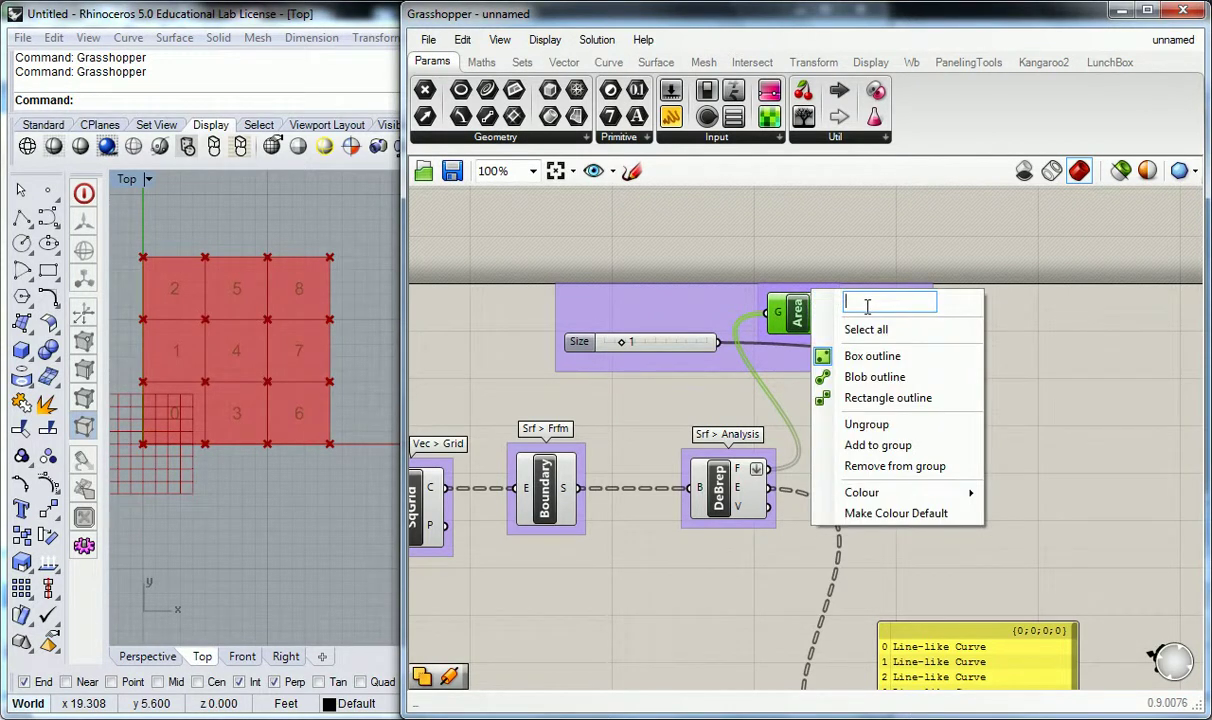
type("Srf > Analysis")
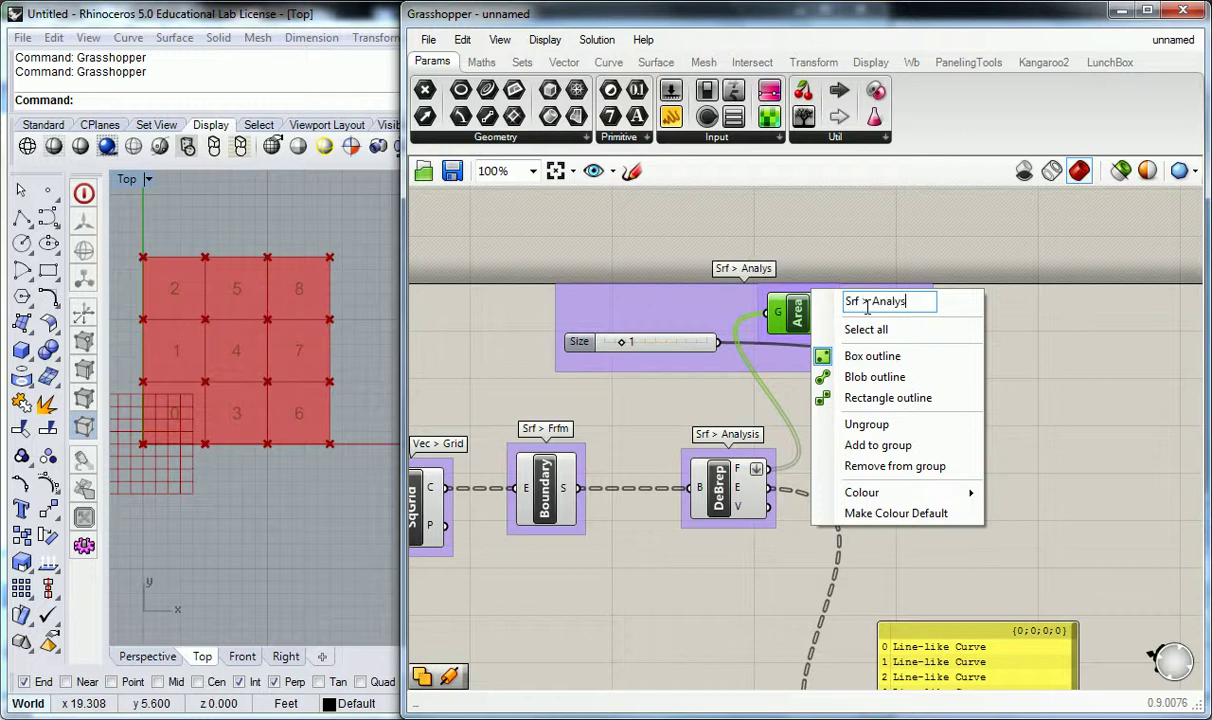
left_click(805, 282)
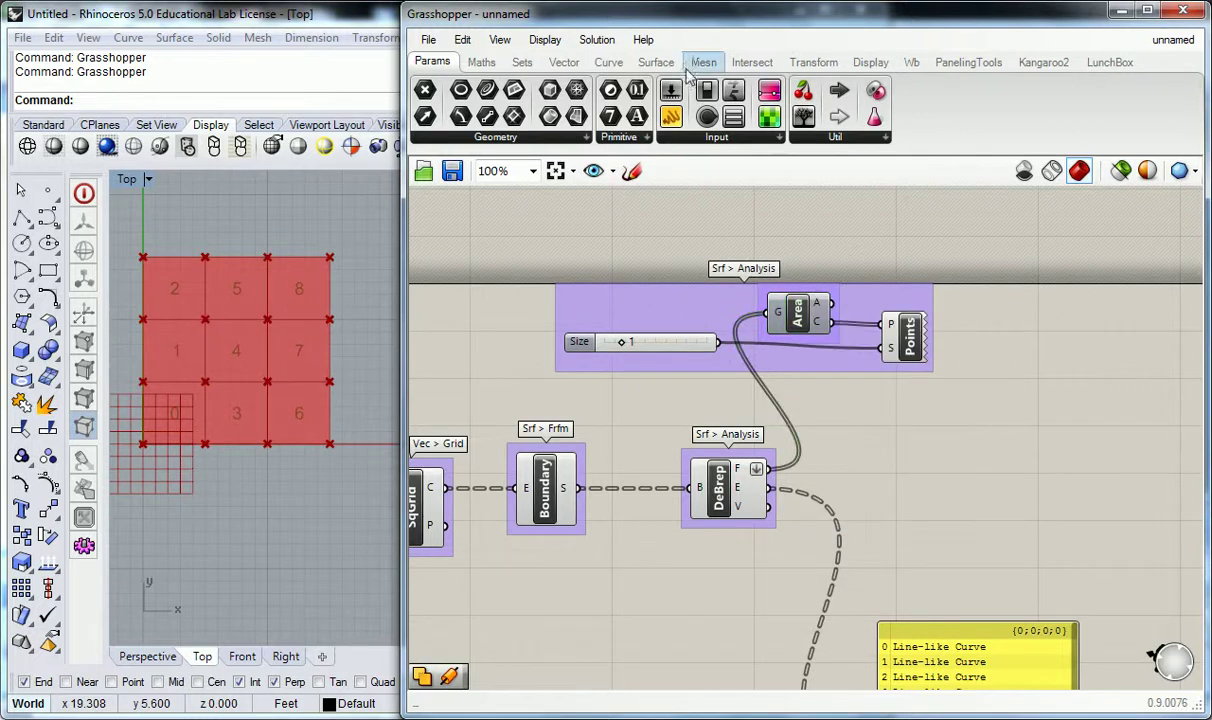
left_click(650, 66)
left_click(545, 137)
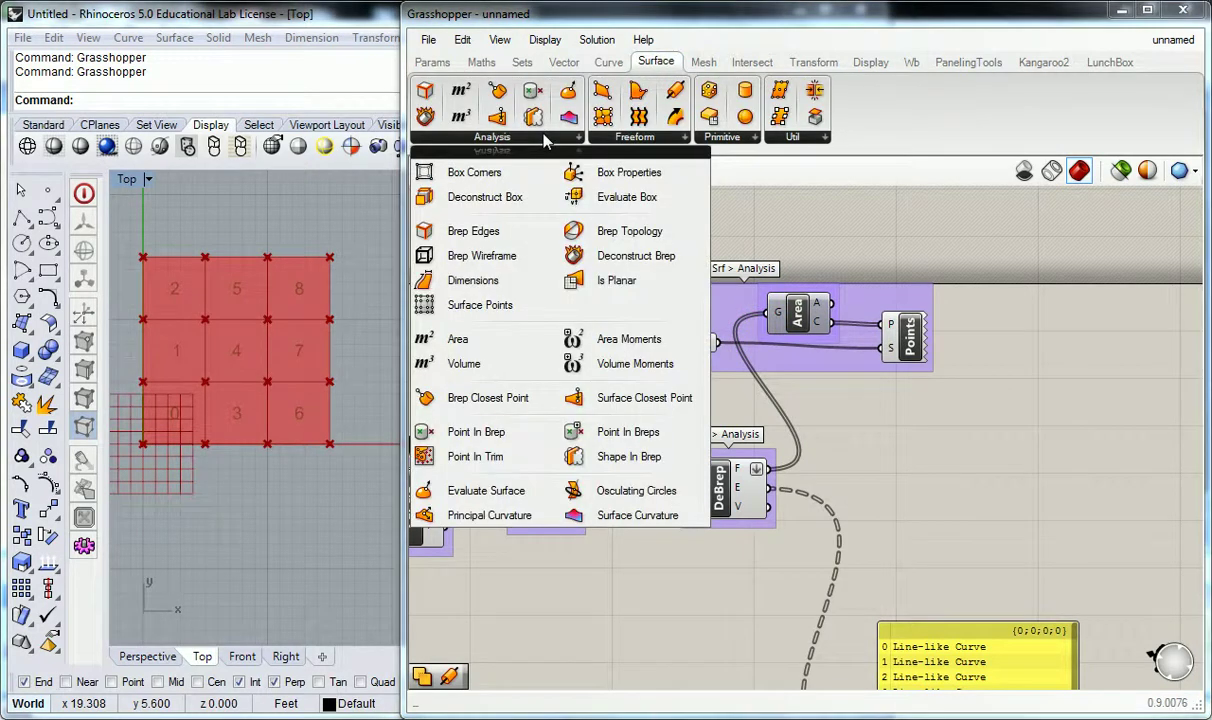
right_click_drag(978, 342, 966, 346)
Check the Display tab for Points and ungroup the old Analysis group
left_click(897, 340)
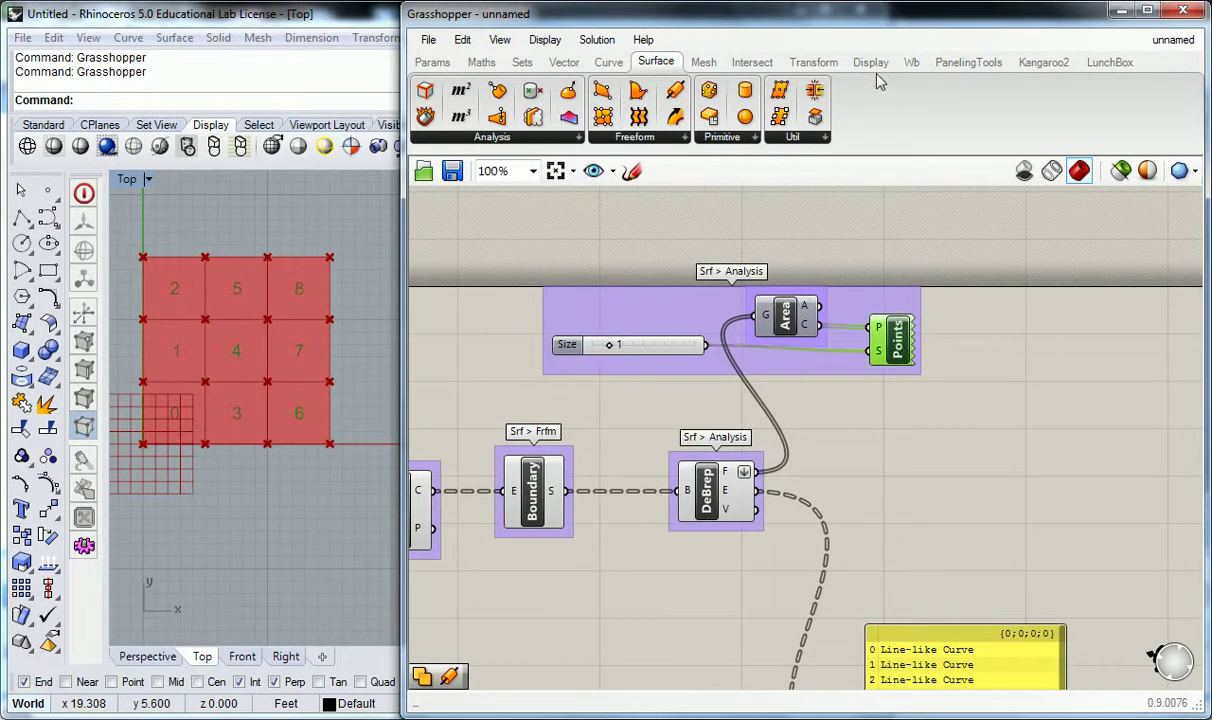
left_click(870, 63)
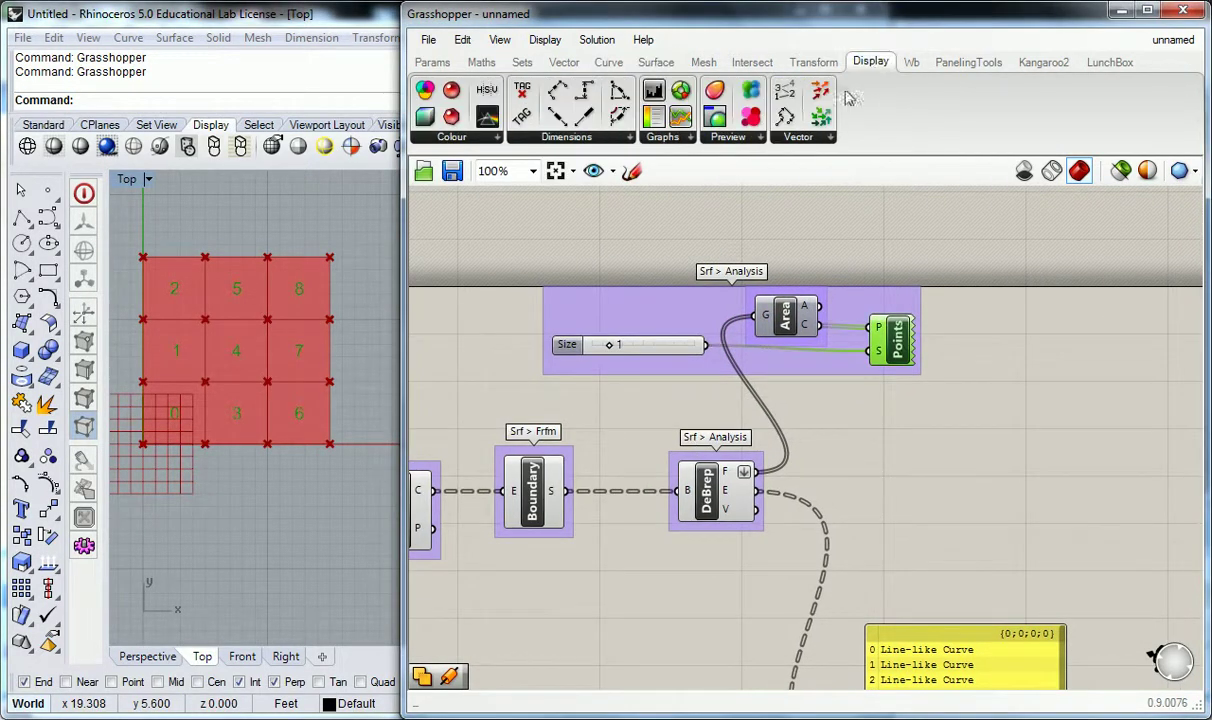
right_click(900, 312)
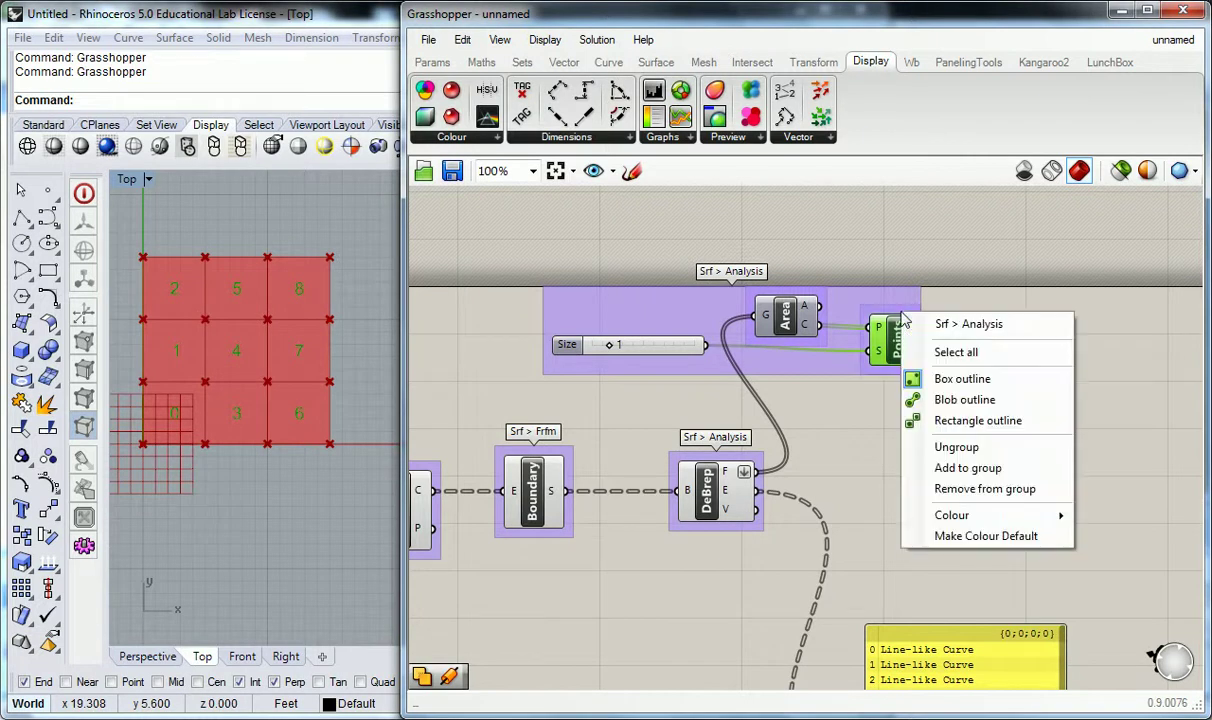
left_click(1068, 303)
left_click(878, 300)
right_click(891, 294)
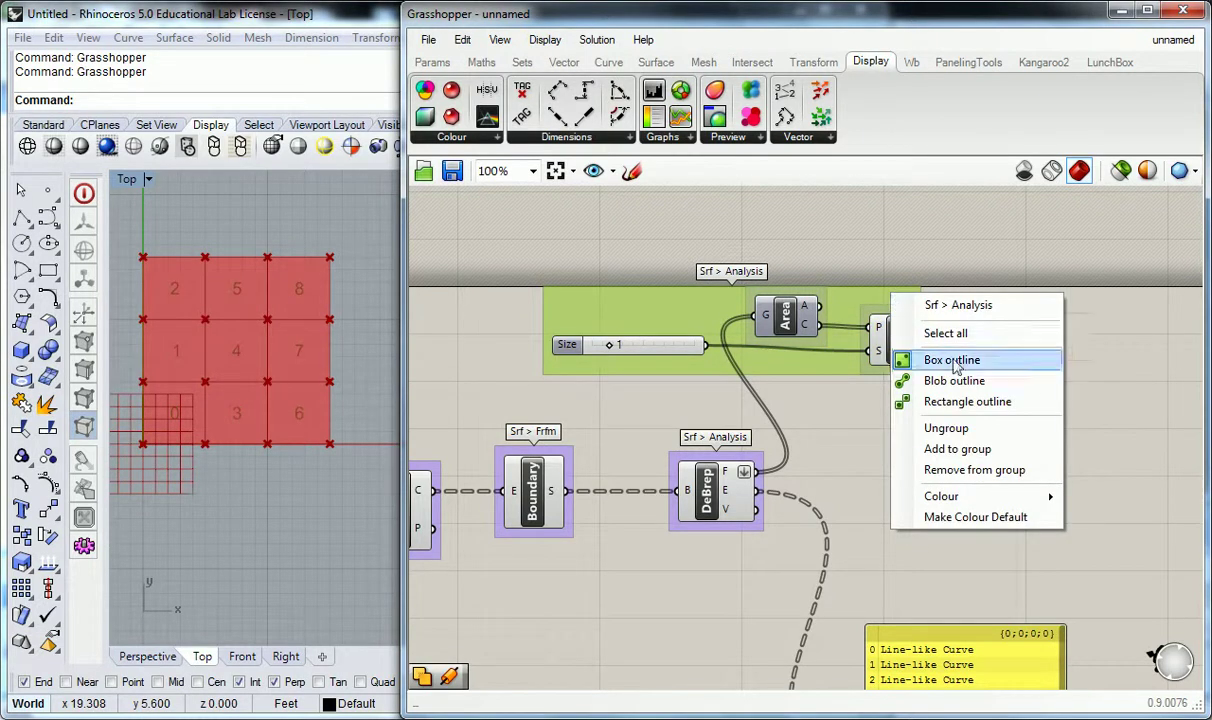
left_click(945, 427)
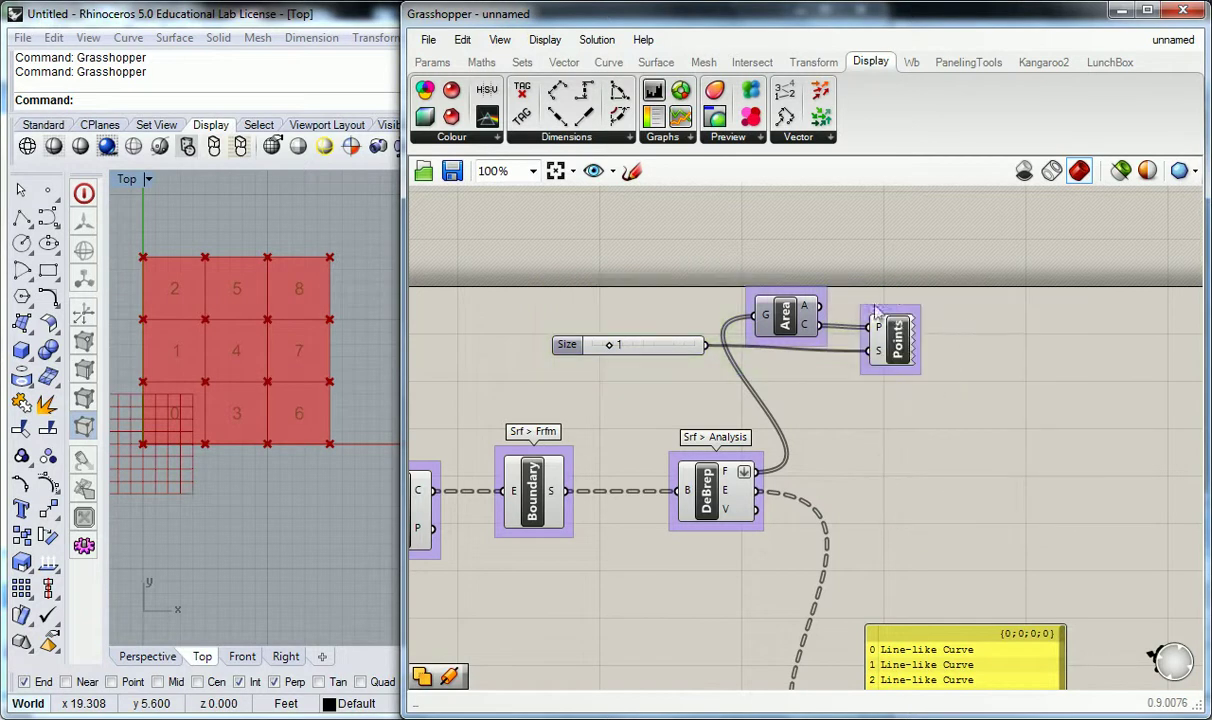
Name the Area group 'Srf > Analysis' and the Points group 'Display > Vect'
left_click(820, 302)
right_click(822, 296)
type("Srf > Analysis")
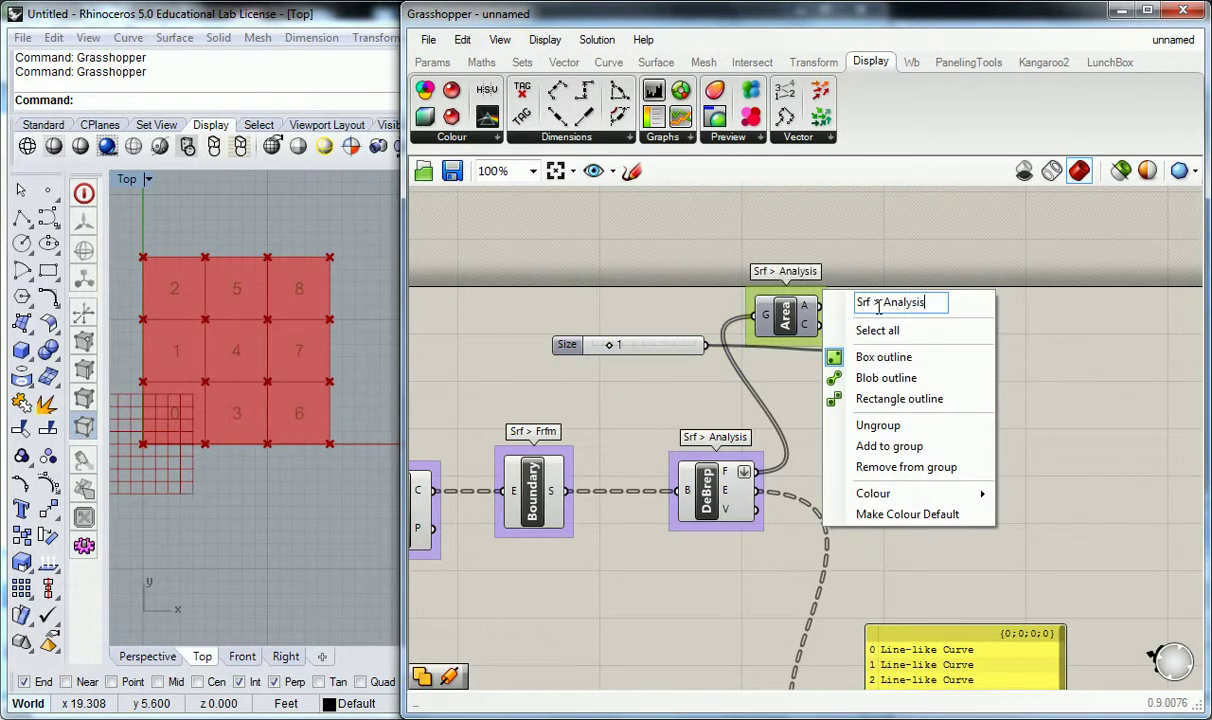
key("Return")
right_click(886, 318)
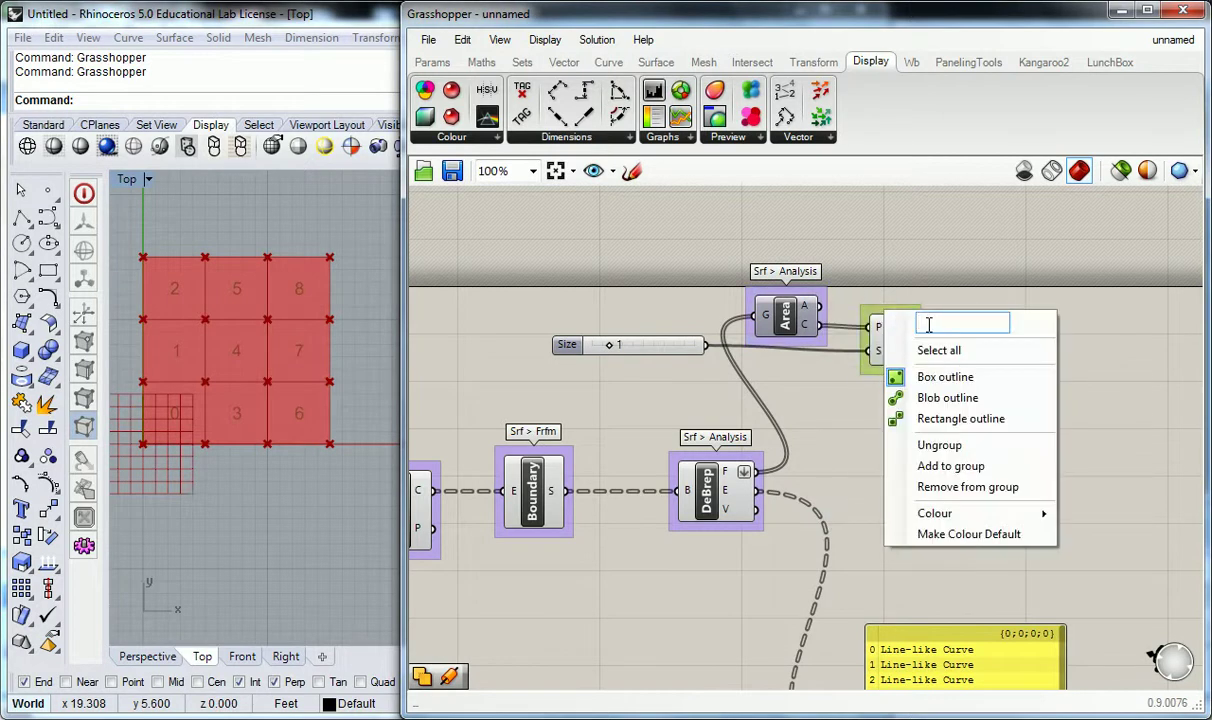
type("Display ")
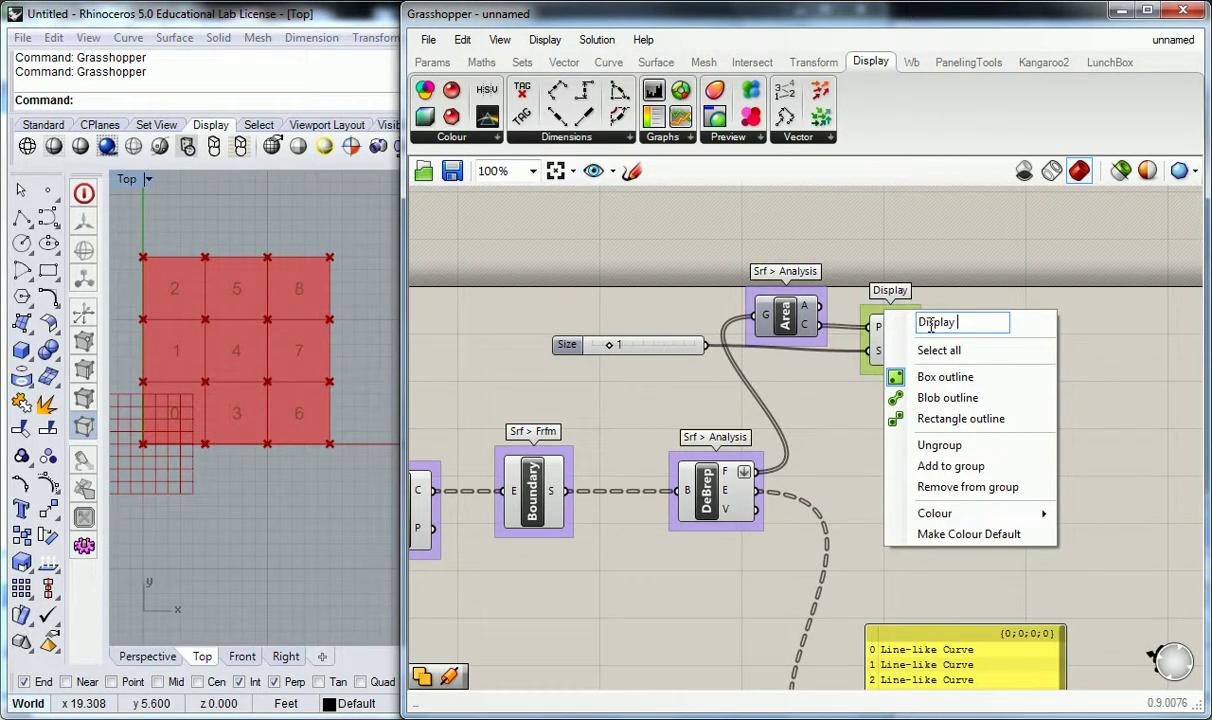
type("> Vec")
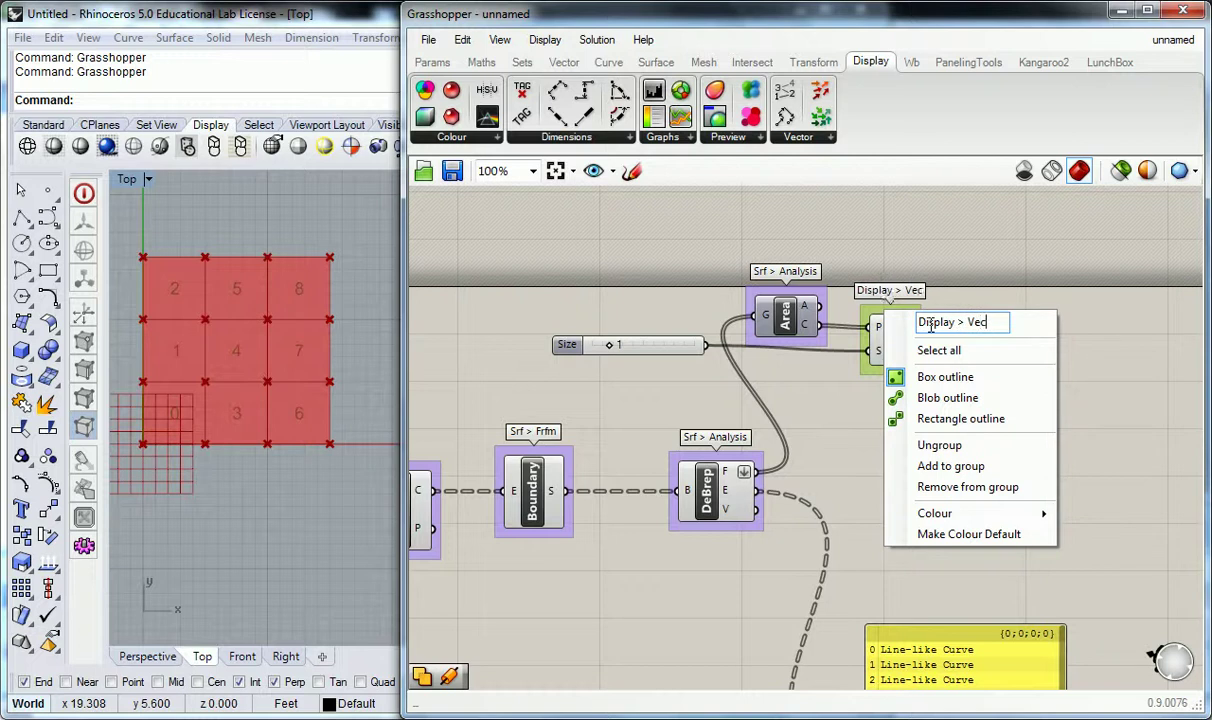
type("t")
key("Return")
Group Size, Area and Points together as 'Cool Thing to Find Points'
right_click_drag(970, 338, 995, 338)
left_click_drag(1025, 243, 617, 379)
key("ctrl+g")
left_click(650, 213)
right_click_drag(725, 243, 727, 263)
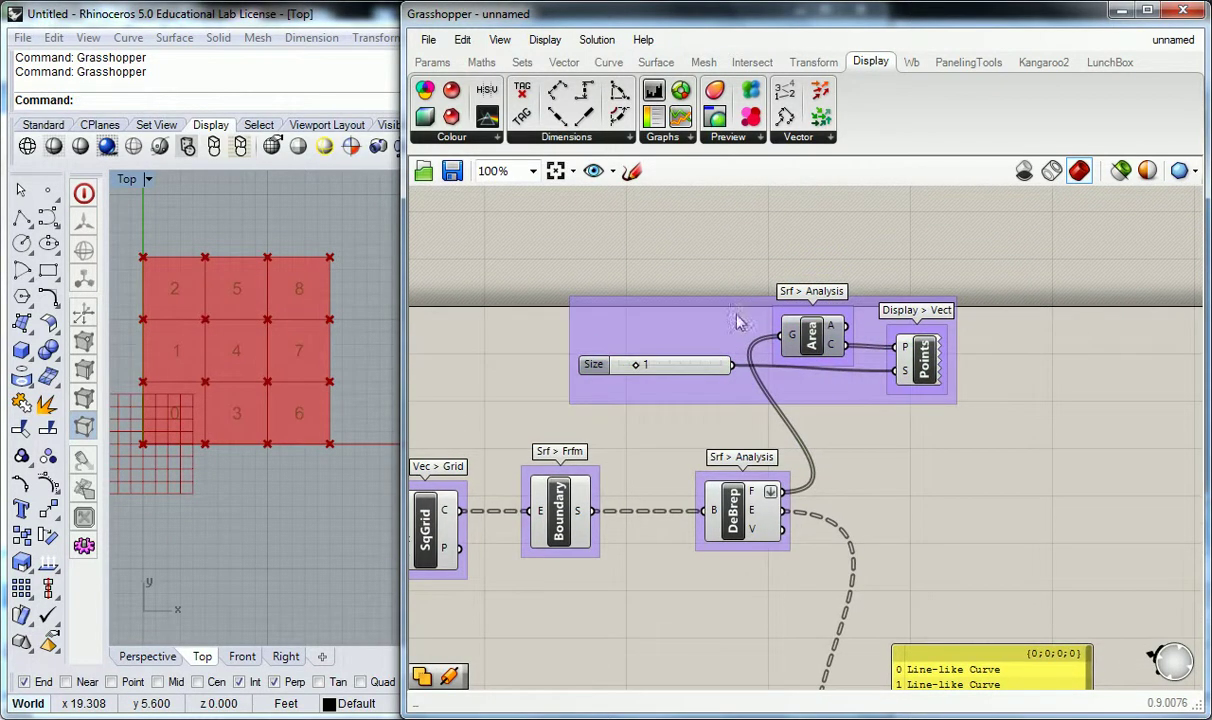
right_click(737, 321)
type("Cool")
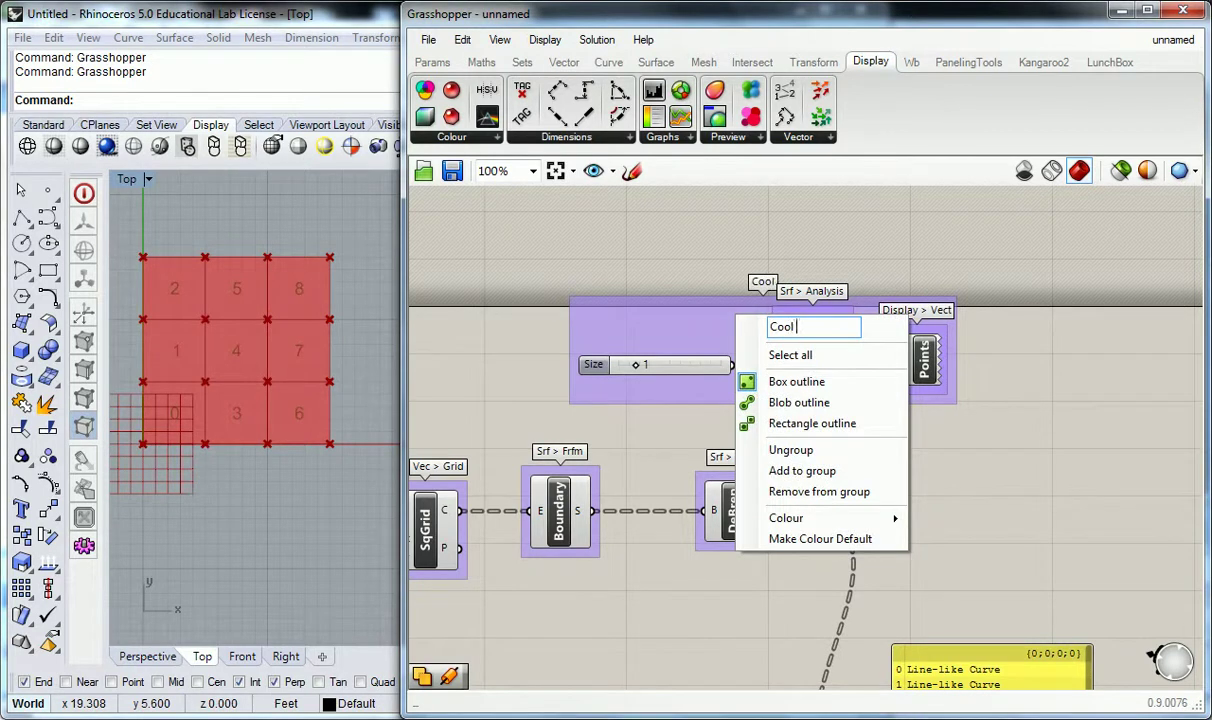
type(" Thing to Find")
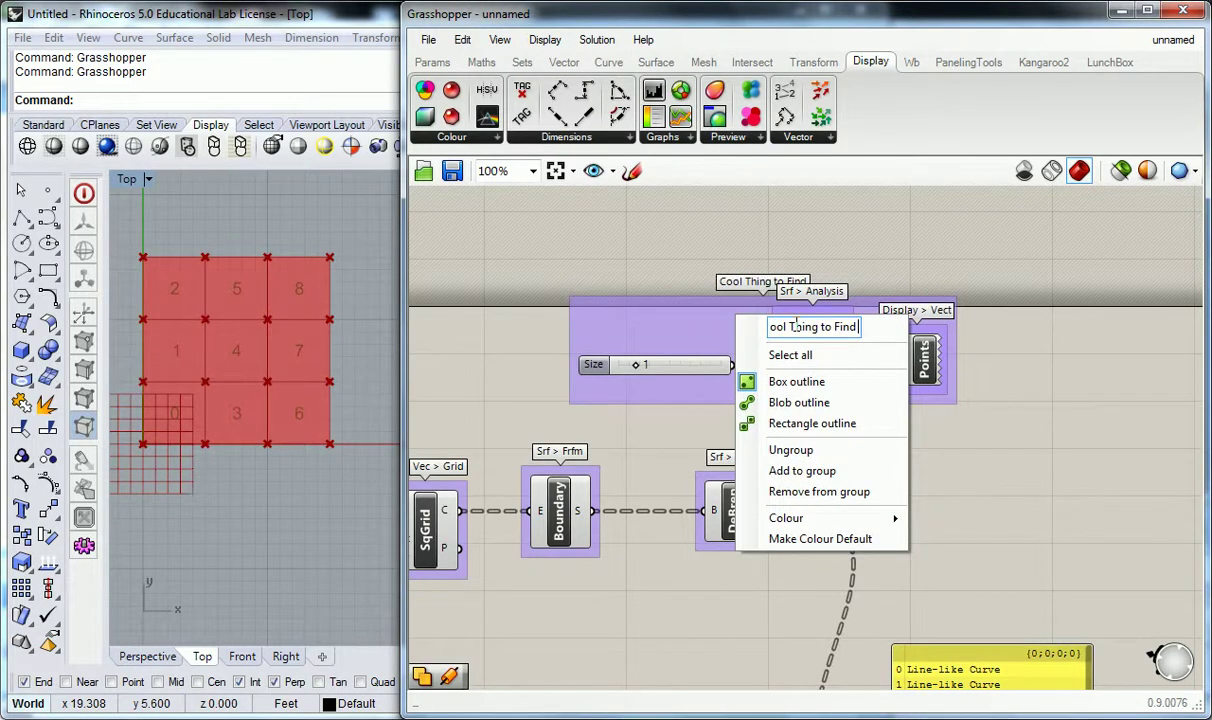
type(" Points")
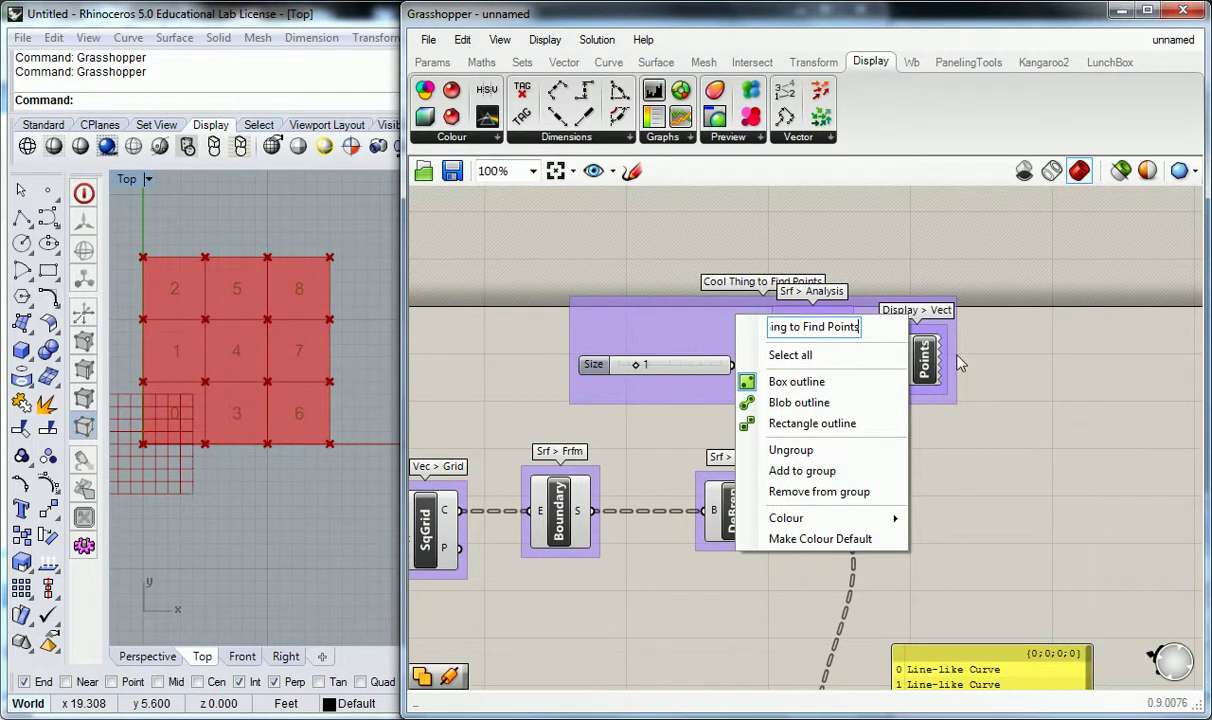
key("Return")
Move Area into the group, lift the group above the grid components, and zoom to 80%
left_click_drag(843, 320, 855, 388)
left_click_drag(747, 331, 759, 291)
left_click(885, 408)
right_click_drag(884, 476, 874, 419)
scroll(874, 419, "down", 2)
scroll(919, 413, "up", 1)
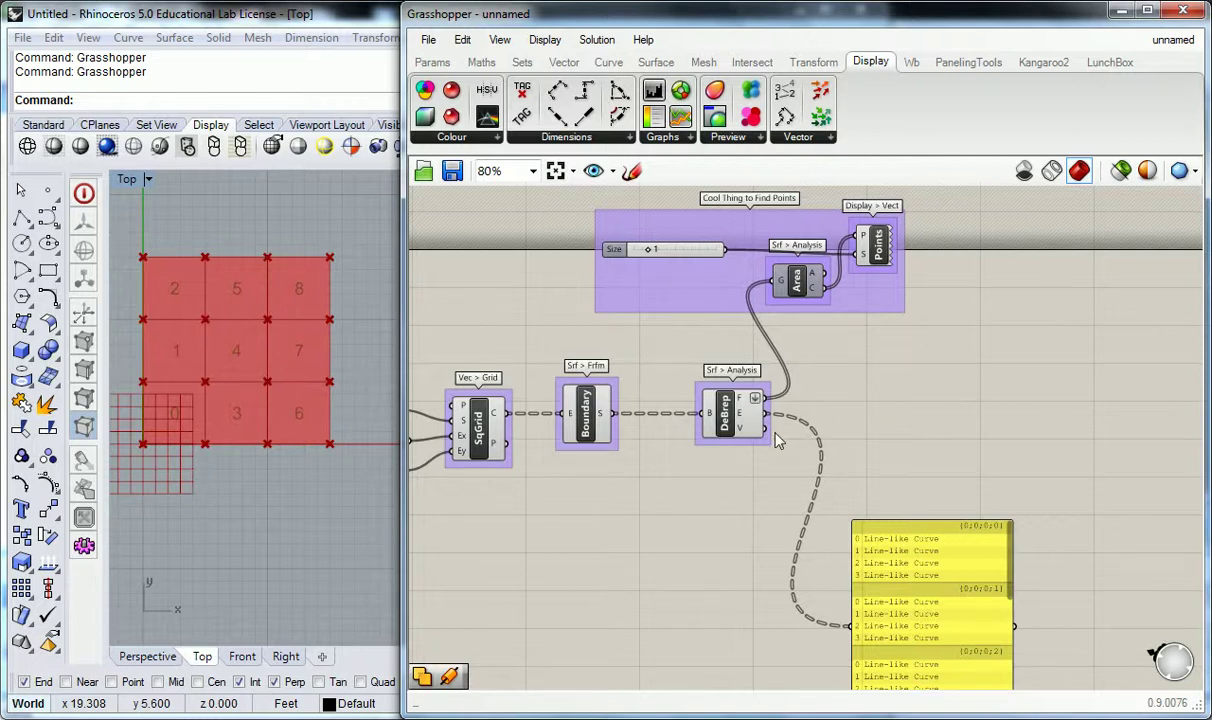
Wire DeBrep's V output into Points P and disconnect DeBrep.F from Area's G input
left_click_drag(766, 428, 770, 281)
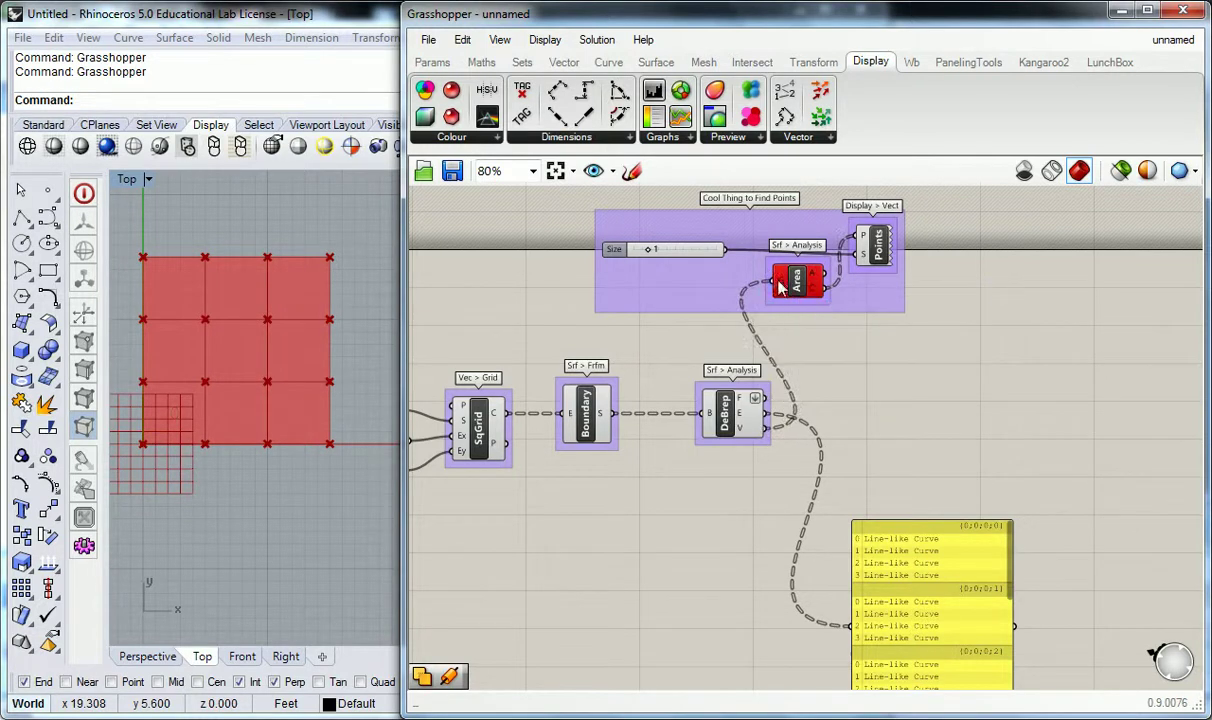
key("ctrl+z")
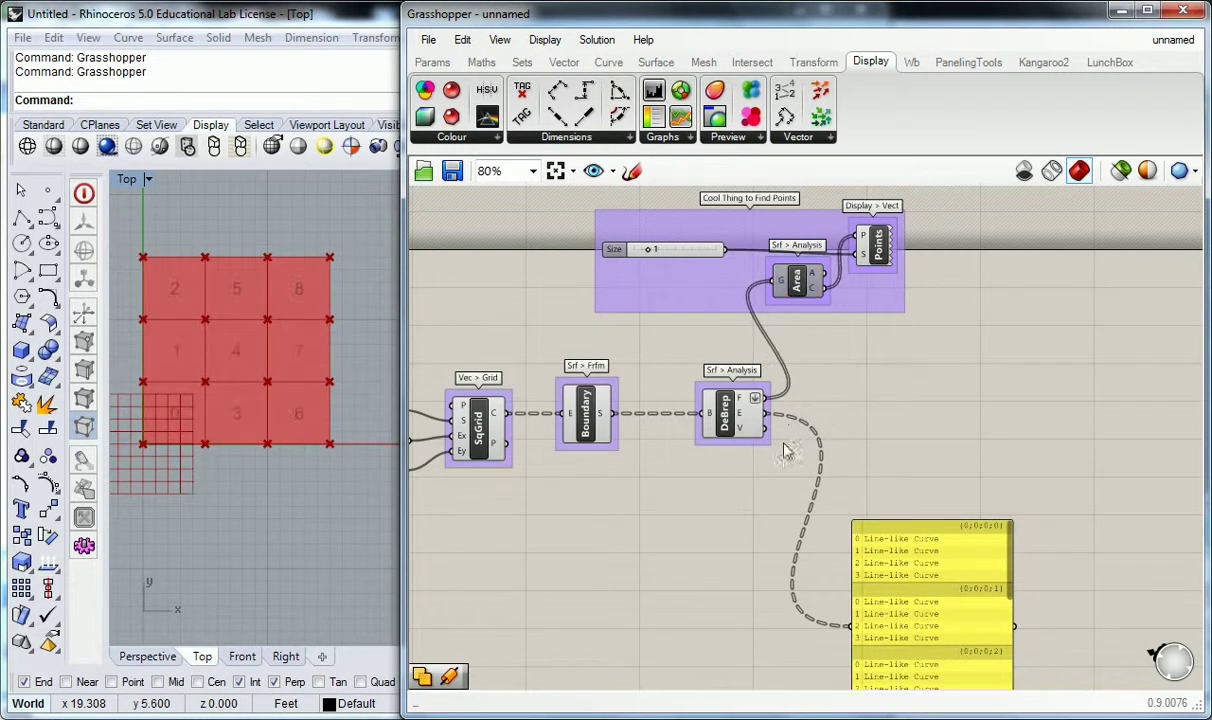
left_click_drag(766, 428, 852, 235)
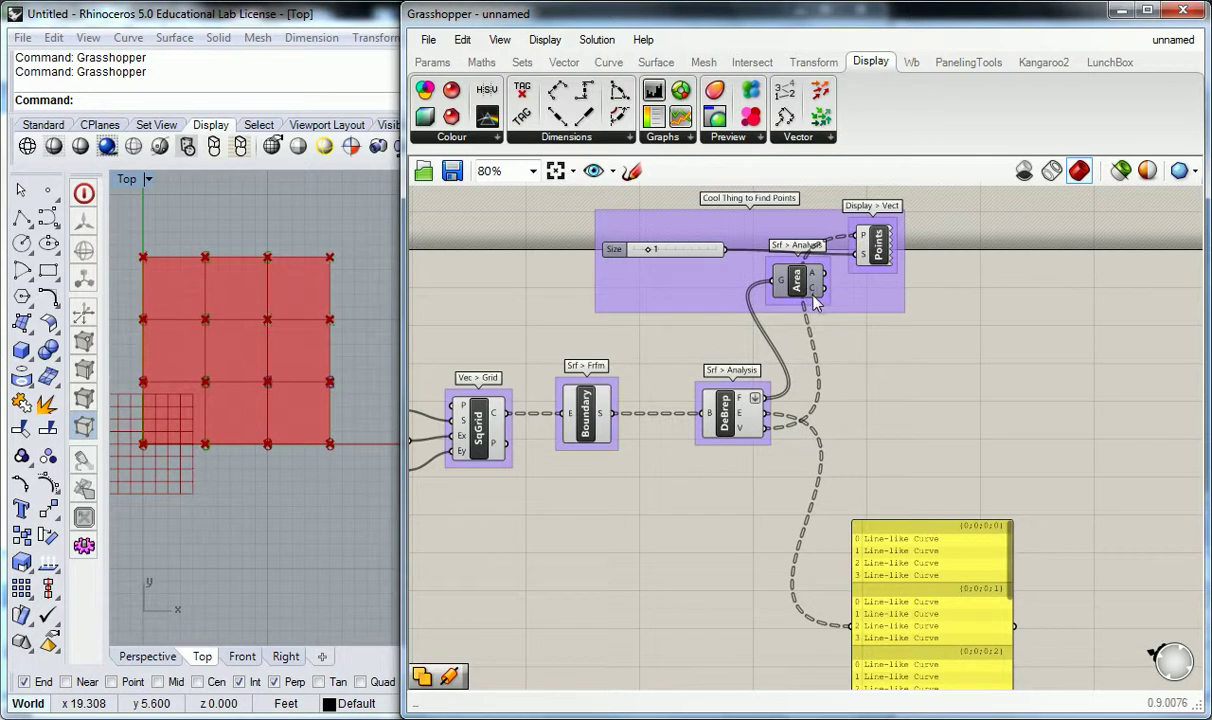
right_click(781, 287)
mouse_move(832, 366)
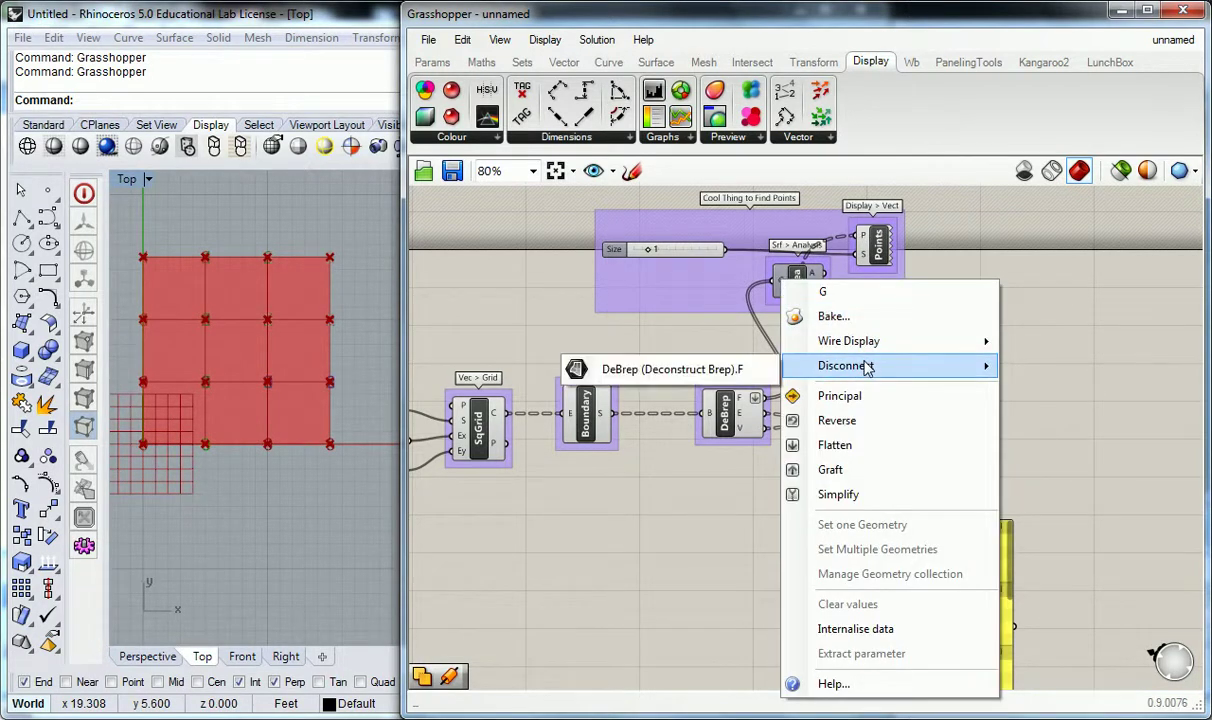
left_click(720, 368)
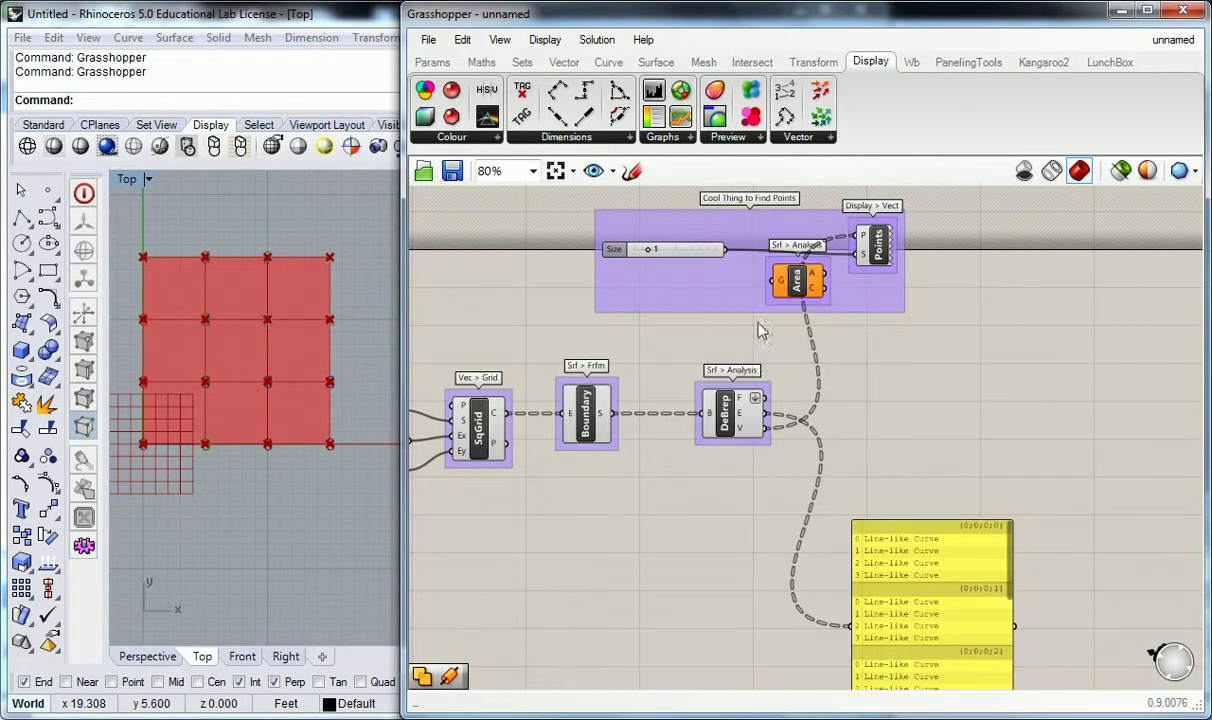
Connect DeBrep's vertices to the panel and move the panel up and right
left_click_drag(802, 290, 762, 298)
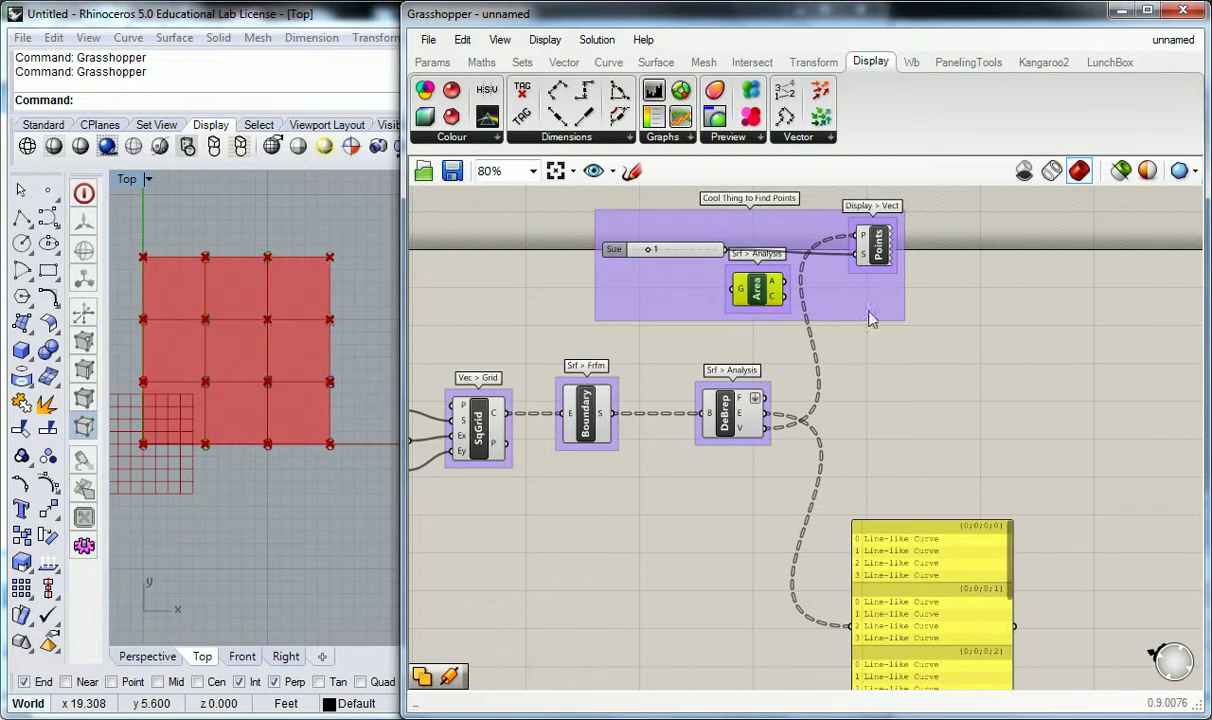
left_click(936, 325)
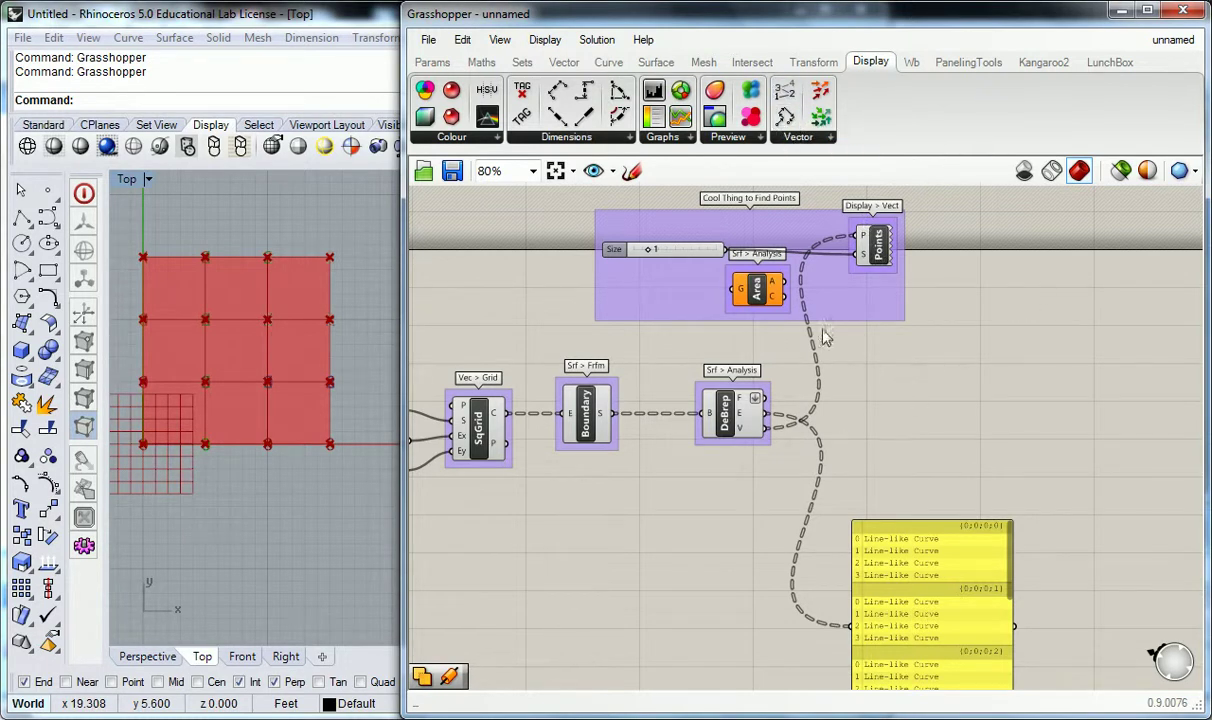
key("ctrl+z")
right_click_drag(863, 421, 872, 410)
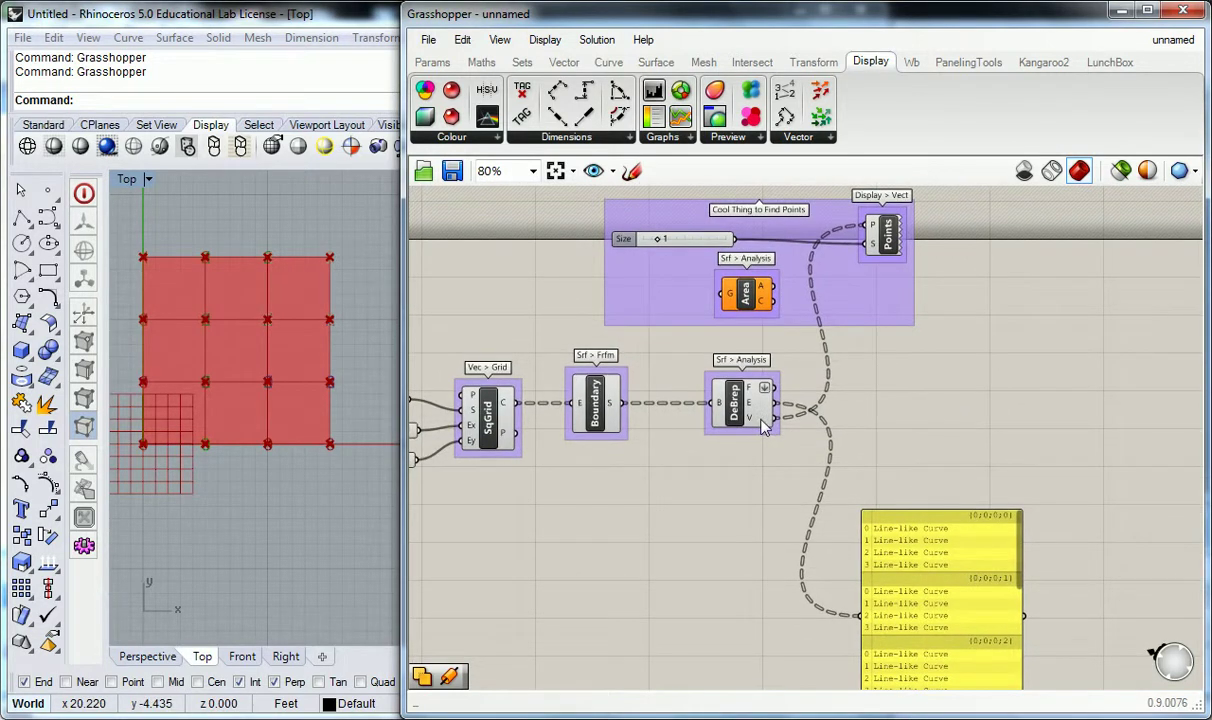
left_click_drag(774, 421, 862, 615)
left_click_drag(944, 526, 1013, 326)
left_click(867, 501)
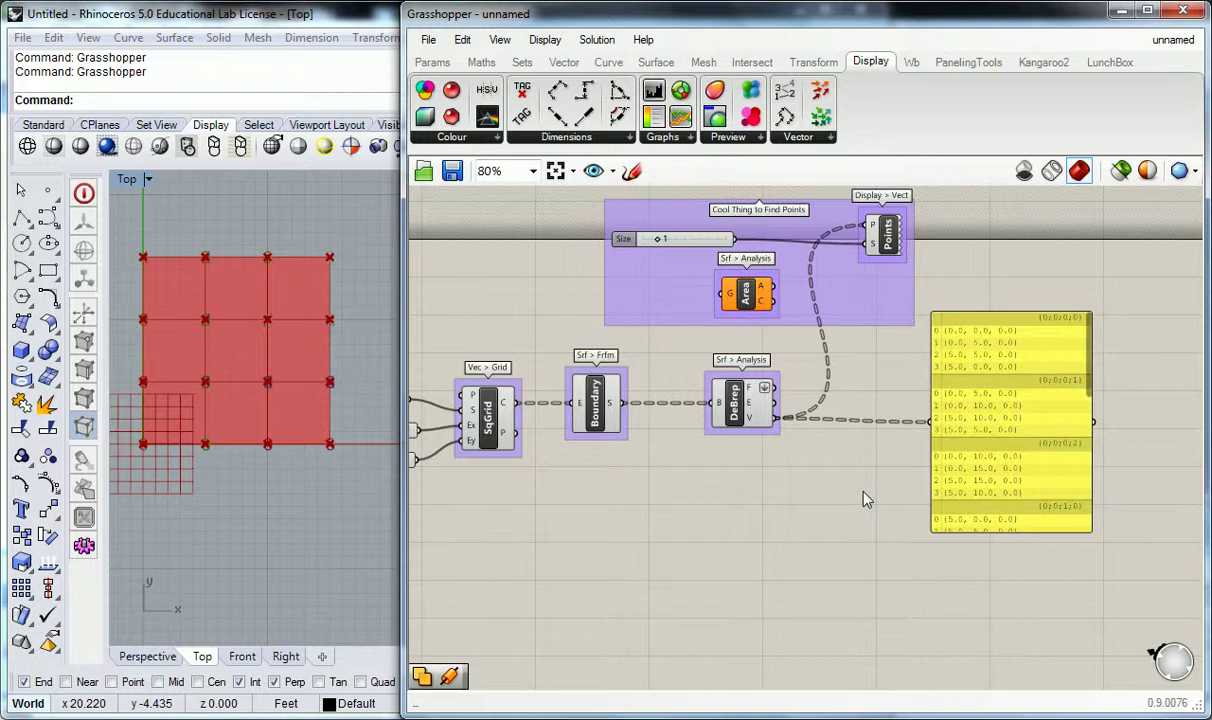
left_click(284, 208)
scroll(270, 331, "up", 4)
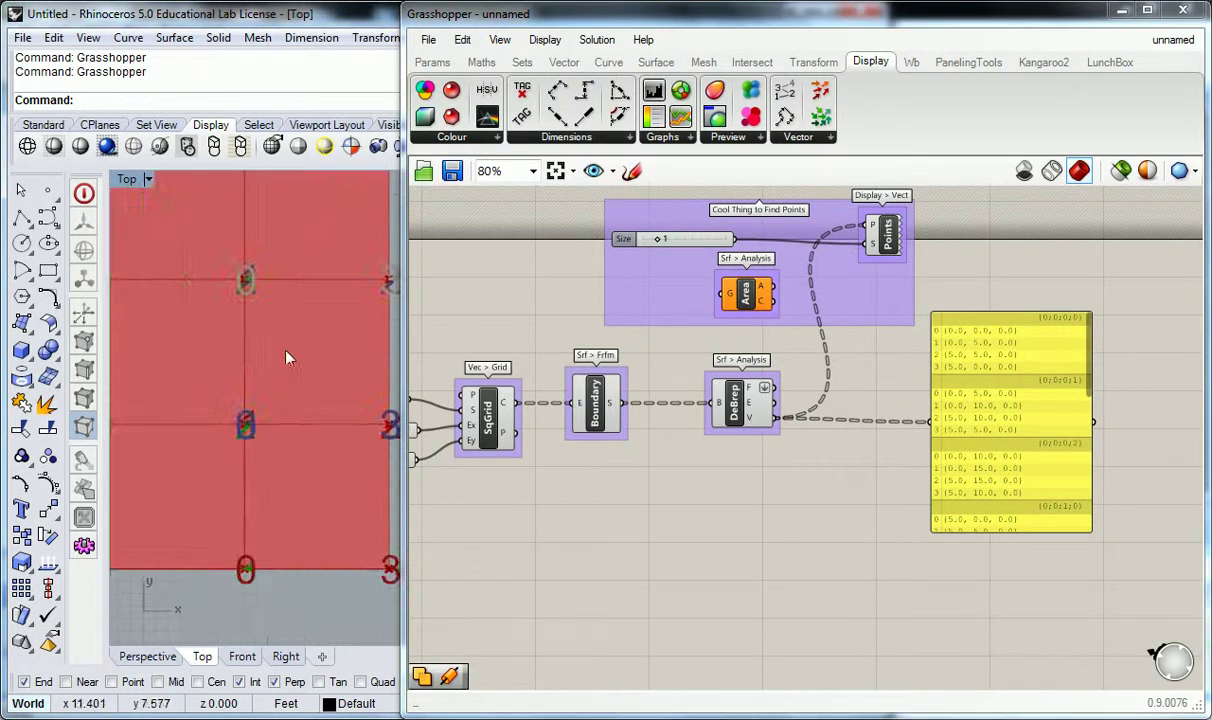
right_click_drag(330, 502, 243, 400)
scroll(257, 446, "up", 2)
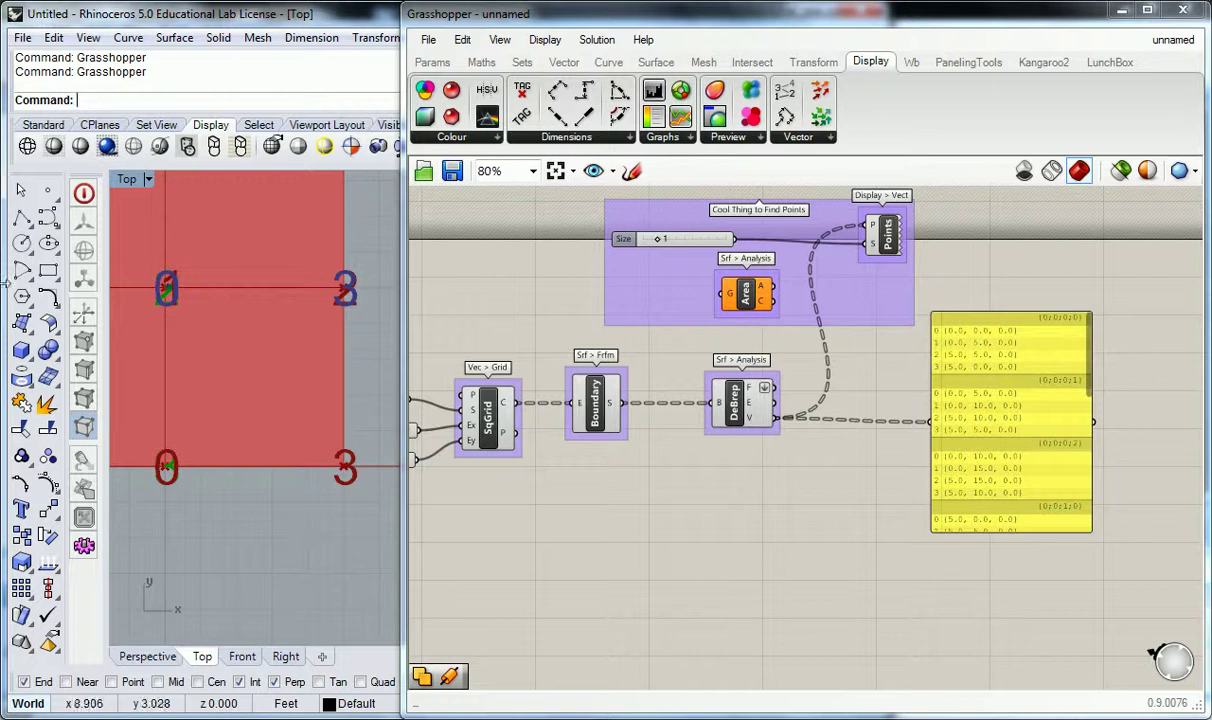
right_click_drag(839, 473, 823, 468)
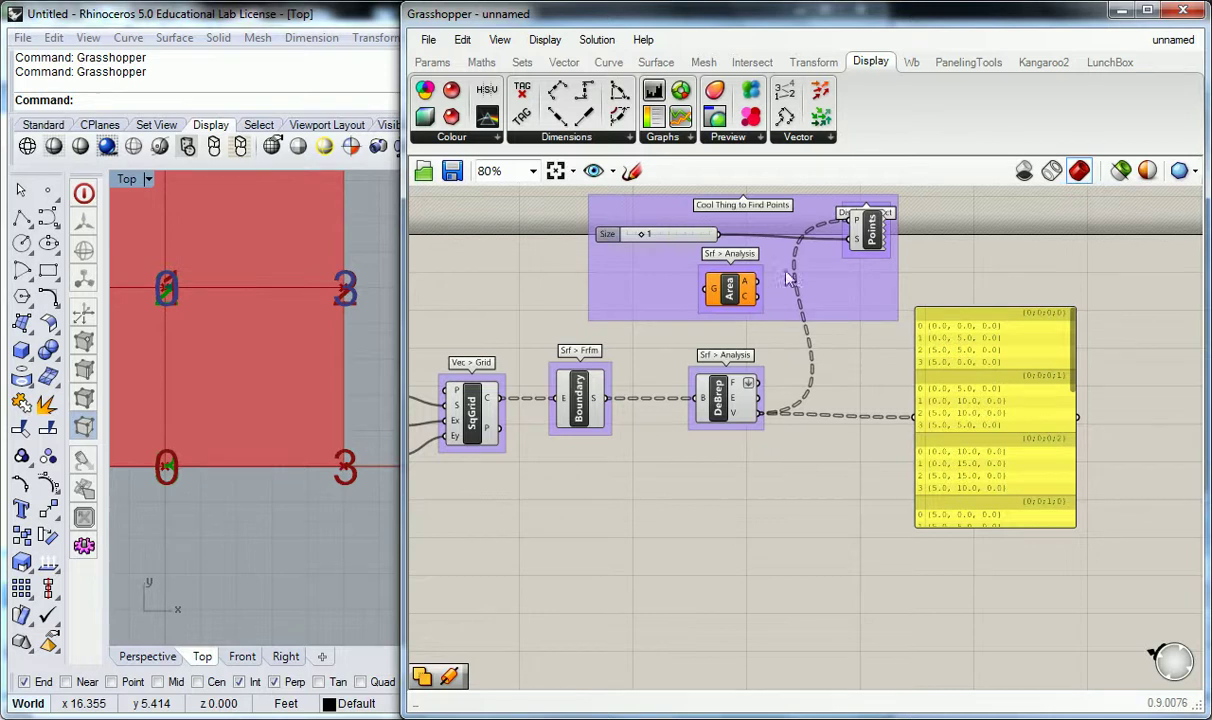
Flatten DeBrep's V output and zoom in Rhino's Top view to check the vertex numbers
right_click(750, 416)
left_click(805, 532)
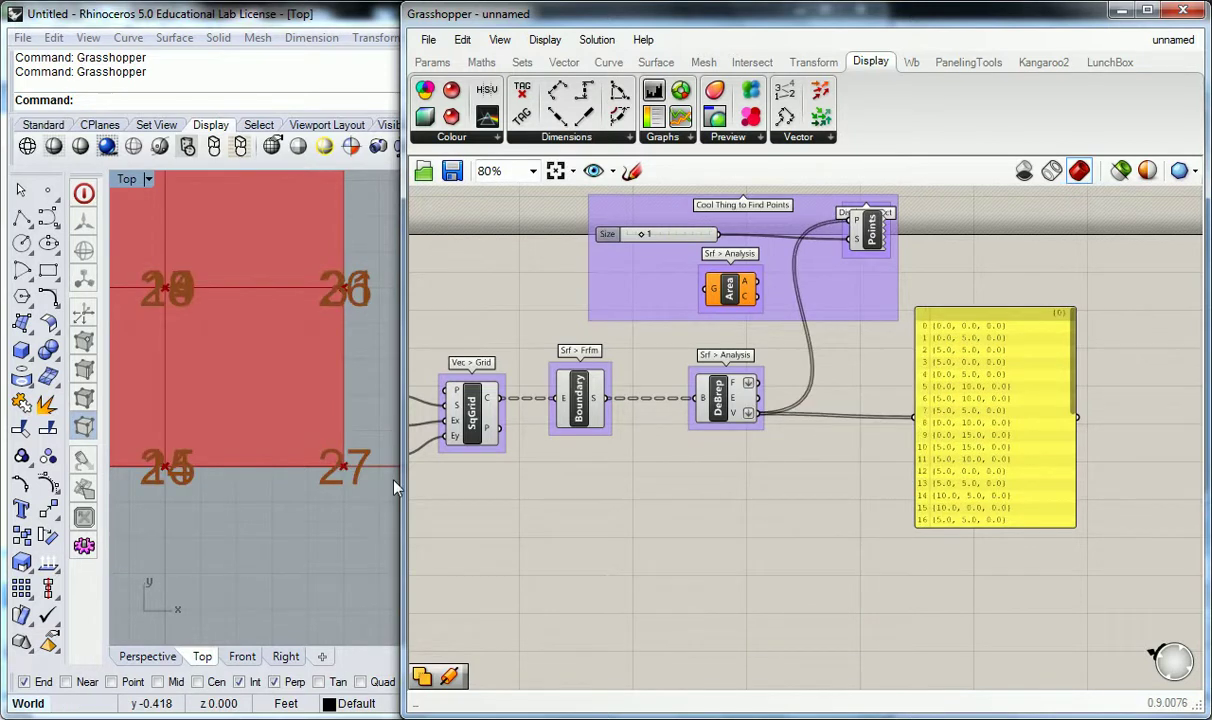
scroll(253, 344, "down", 4)
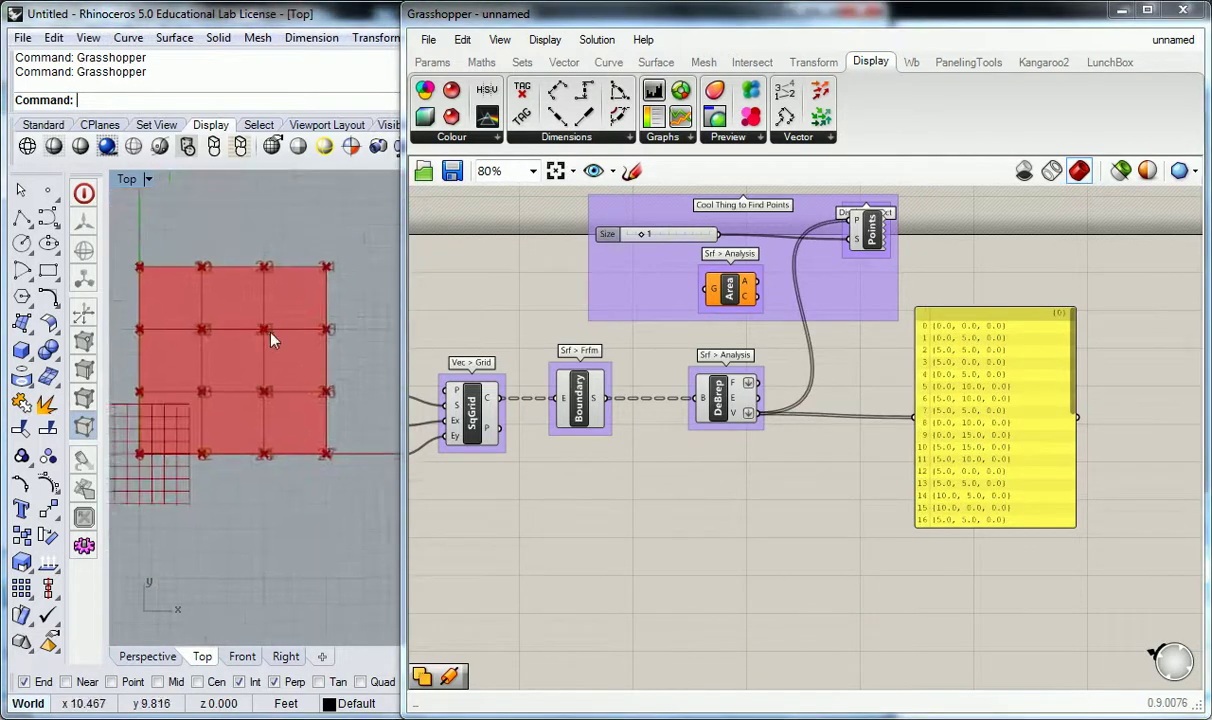
scroll(300, 275, "up", 5)
scroll(312, 275, "down", 3)
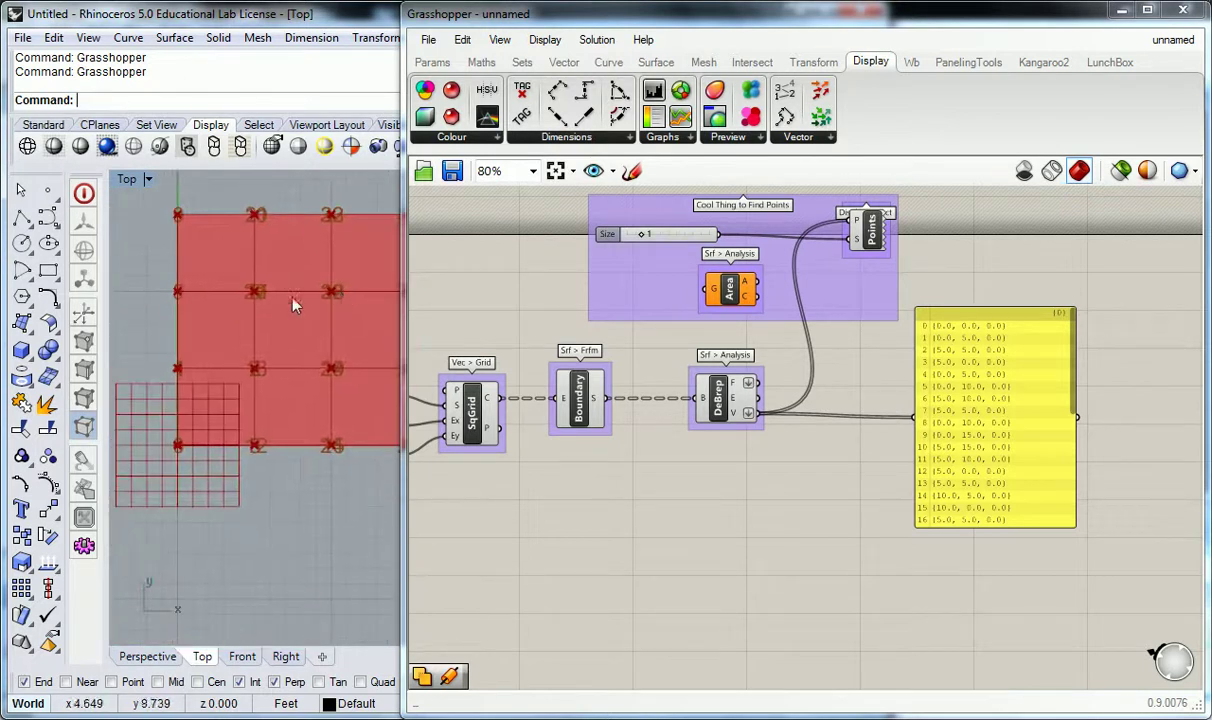
scroll(207, 396, "up", 4)
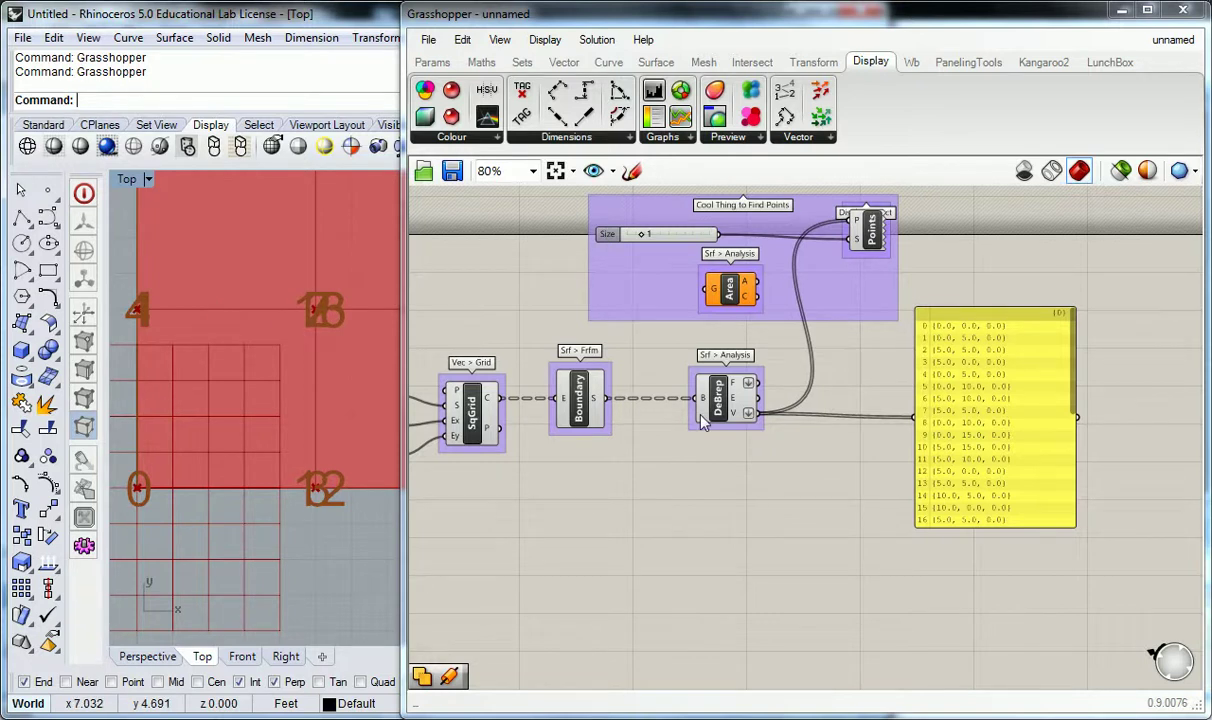
Unflatten DeBrep's V output and disconnect all its wires
right_click(747, 414)
left_click(797, 532)
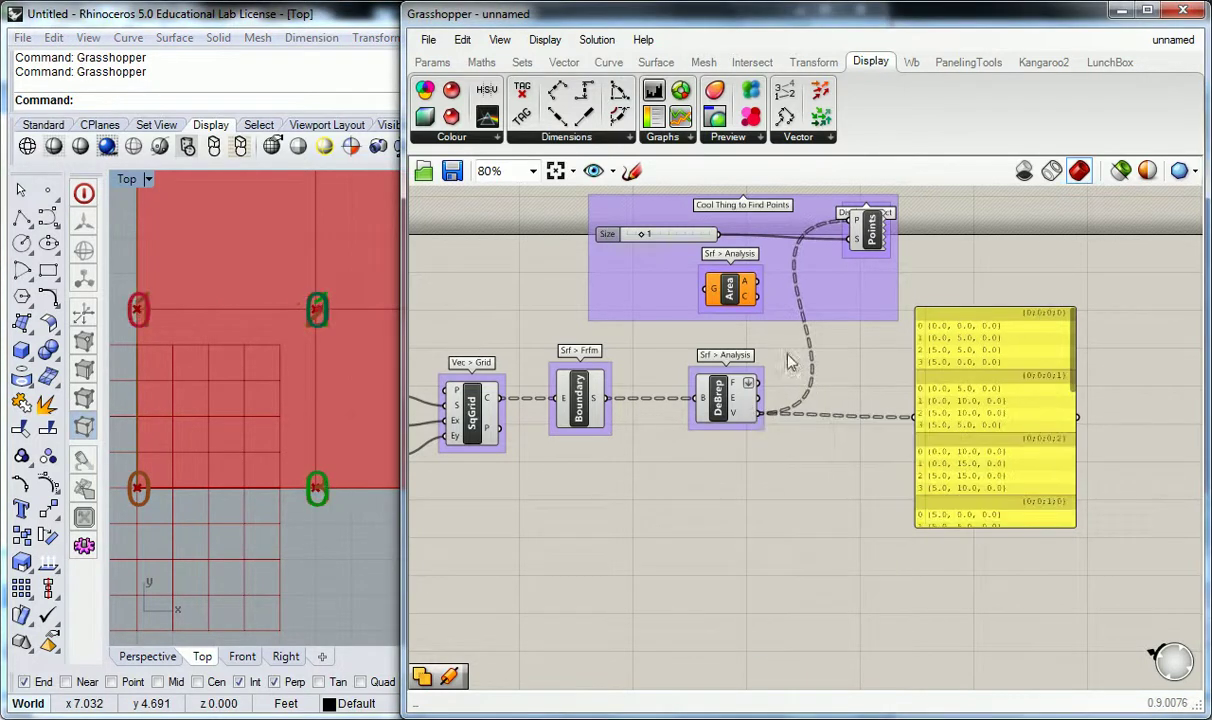
right_click(766, 418)
right_click(759, 412)
mouse_move(860, 477)
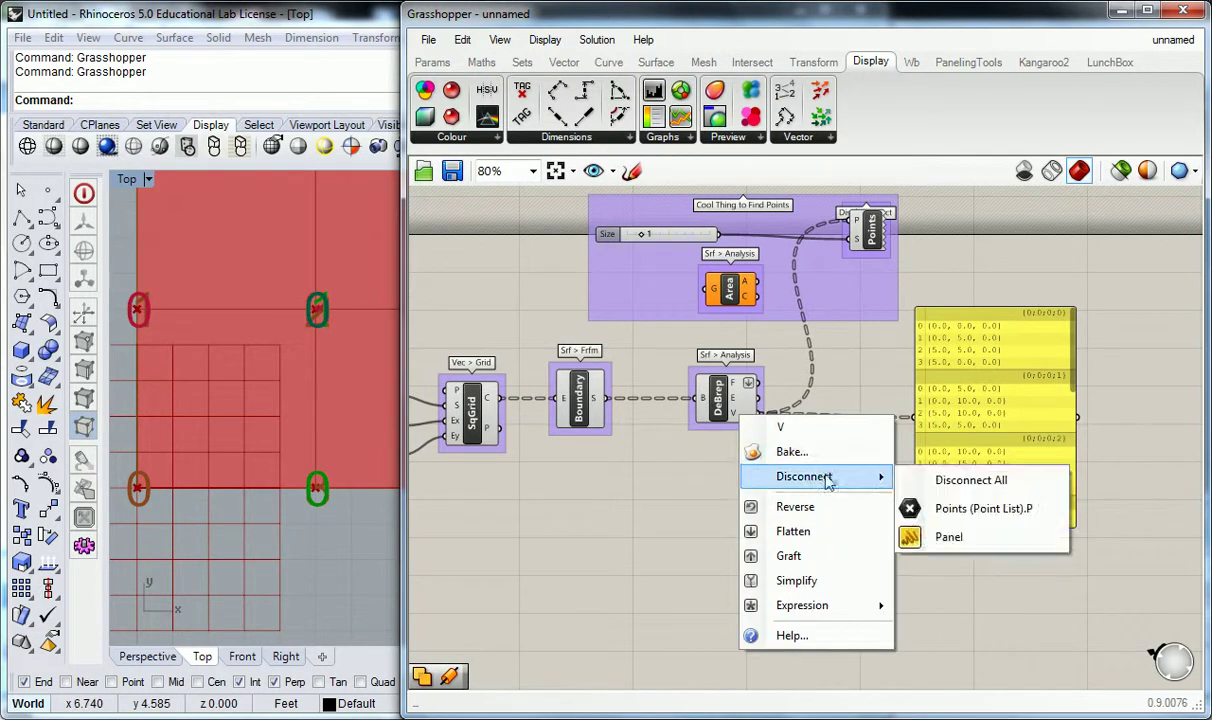
left_click(955, 485)
Move the yellow data panel further down and bring DeBrep and Points into view
scroll(871, 414, "down", 4)
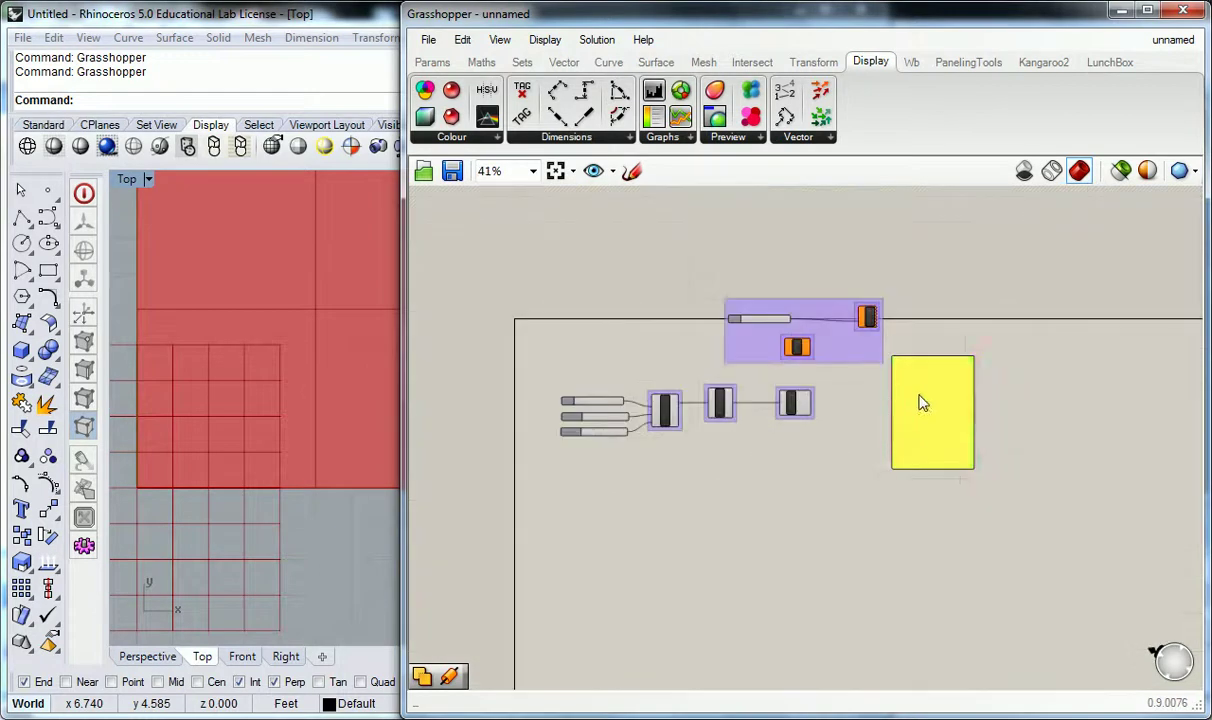
left_click(943, 397)
left_click_drag(943, 397, 940, 536)
left_click(749, 501)
scroll(260, 328, "down", 3)
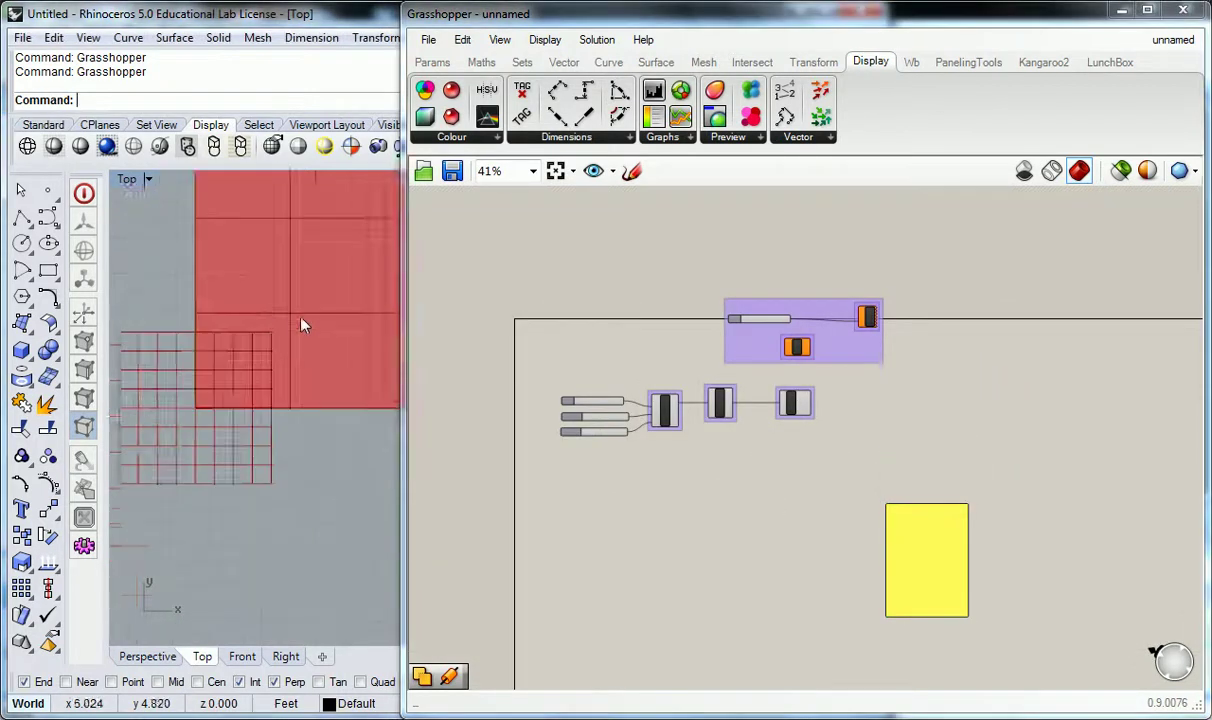
scroll(237, 380, "down", 2)
scroll(882, 398, "up", 5)
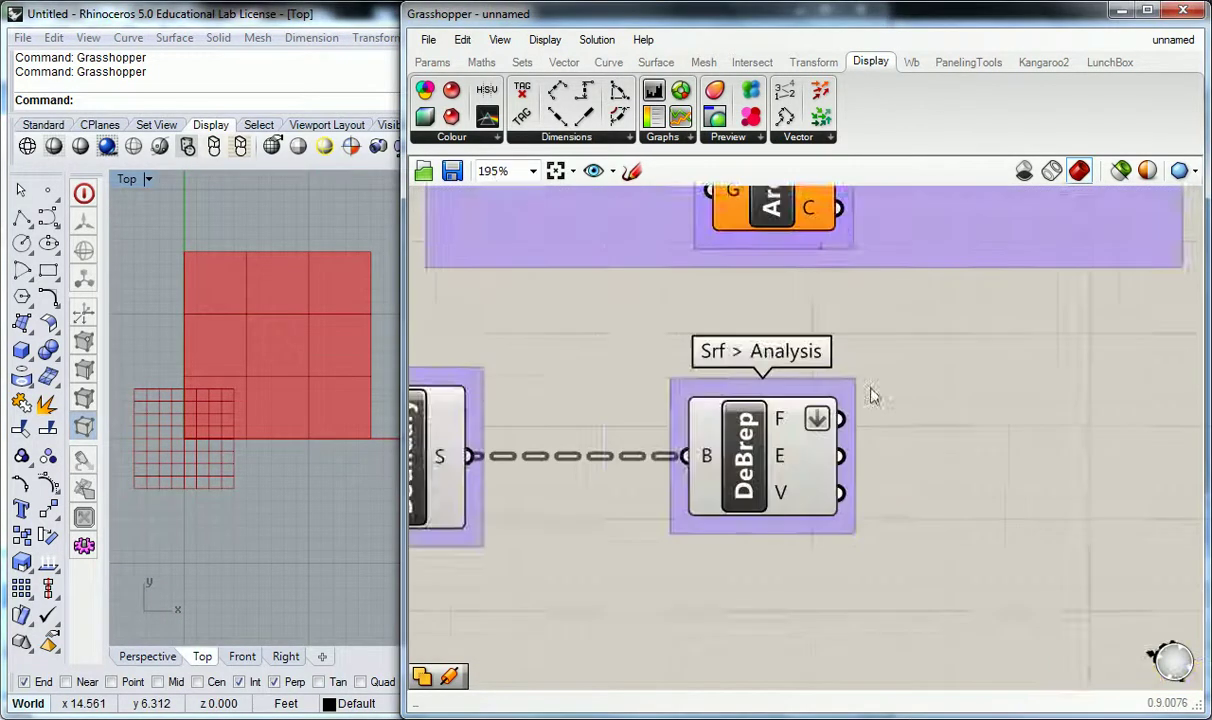
right_click_drag(792, 502, 762, 534)
Wire DeBrep's faces into Area's G input and Area's centroids into Points P
left_click_drag(733, 539, 628, 356)
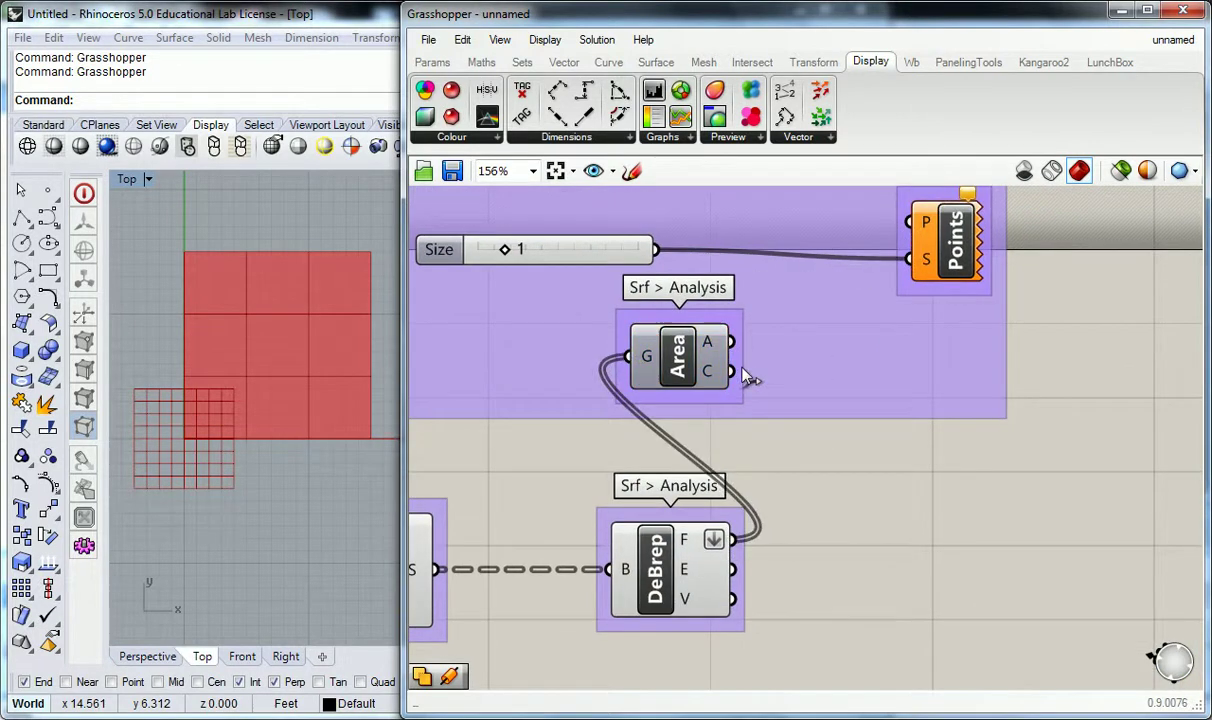
left_click_drag(731, 371, 908, 222)
right_click_drag(302, 228, 286, 232)
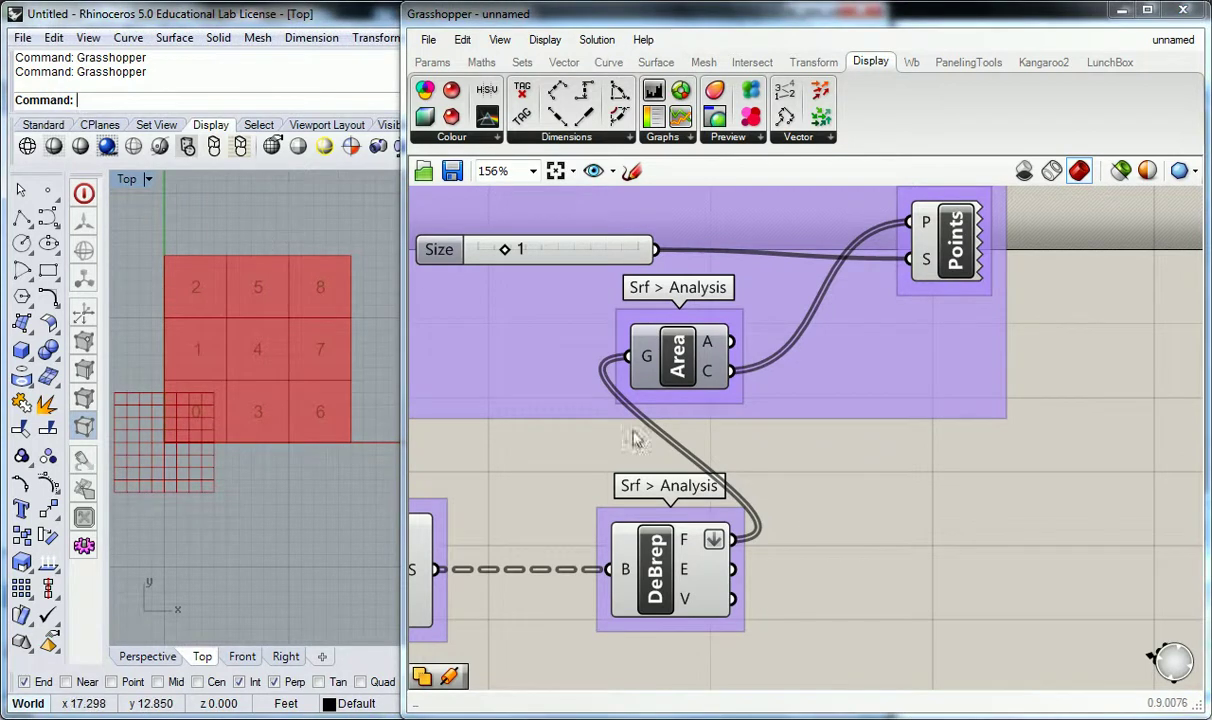
scroll(828, 491, "down", 3)
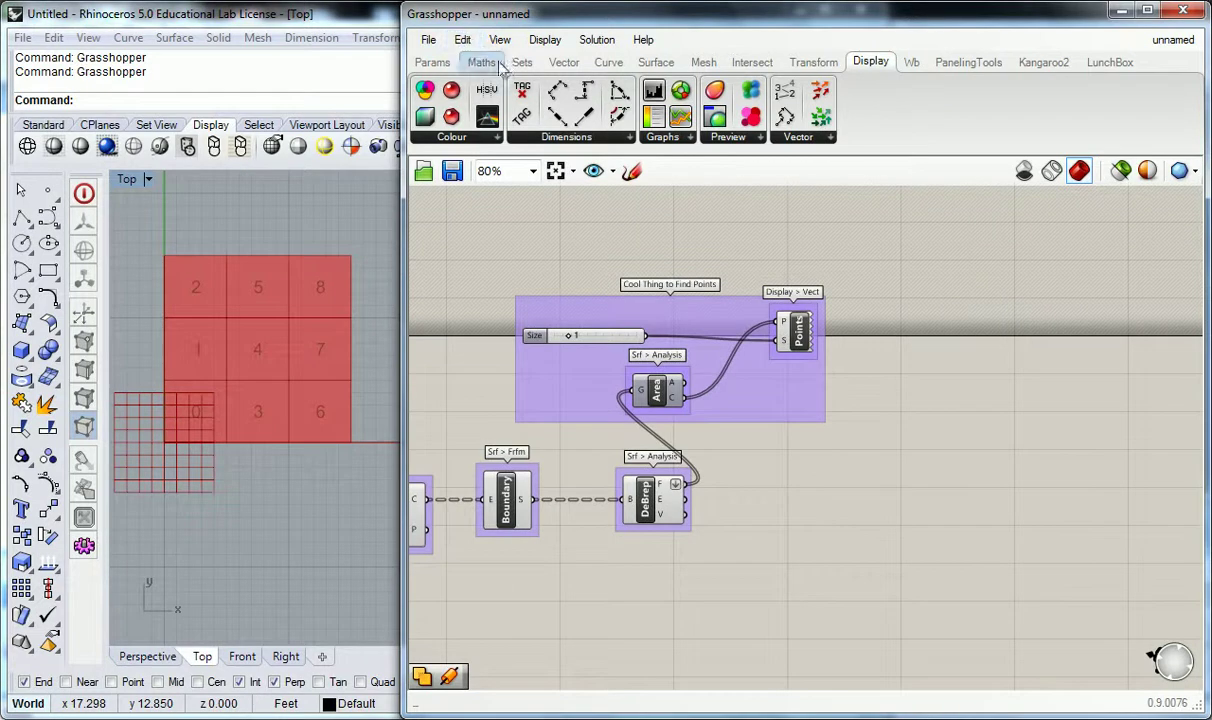
left_click(432, 62)
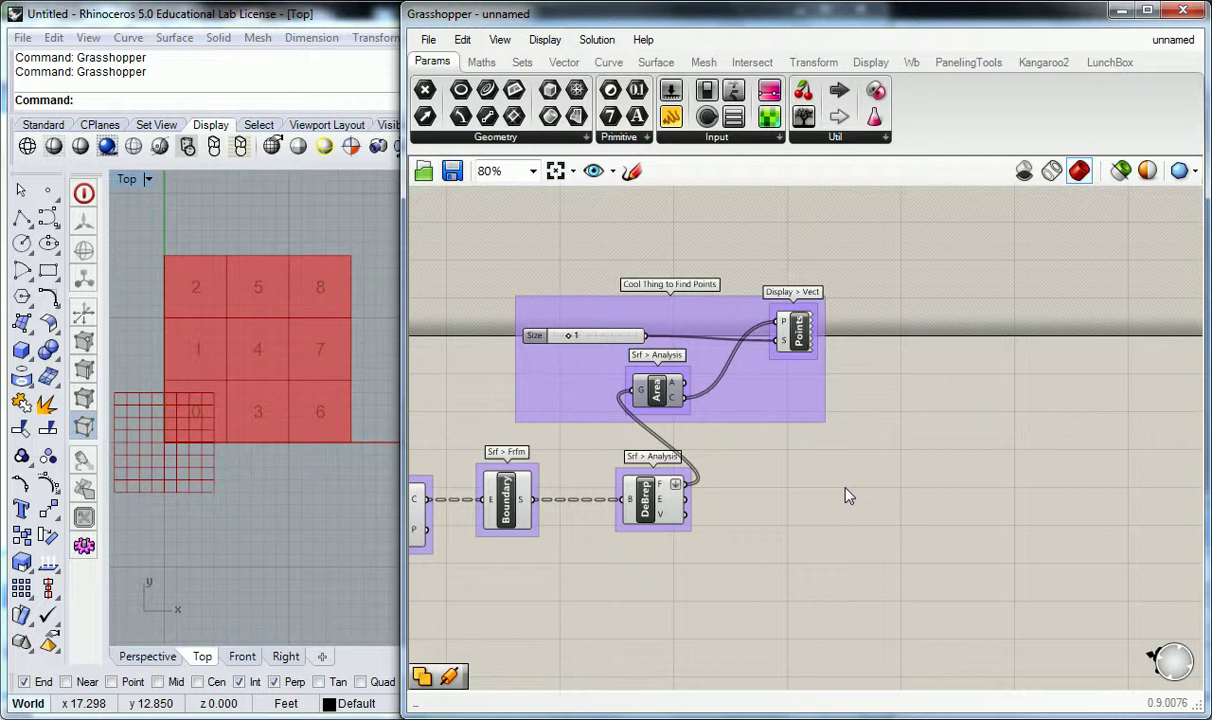
Place a List Item component from the Sets > List panel next to DeBrep
left_click(524, 62)
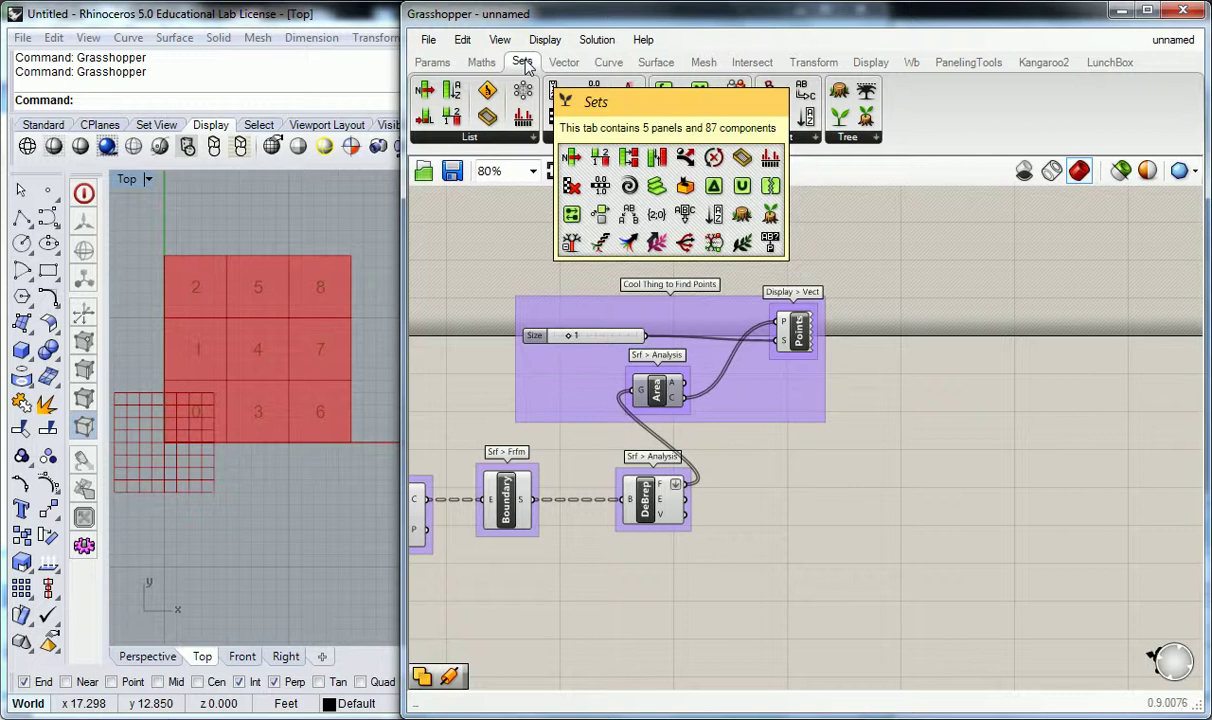
left_click(526, 138)
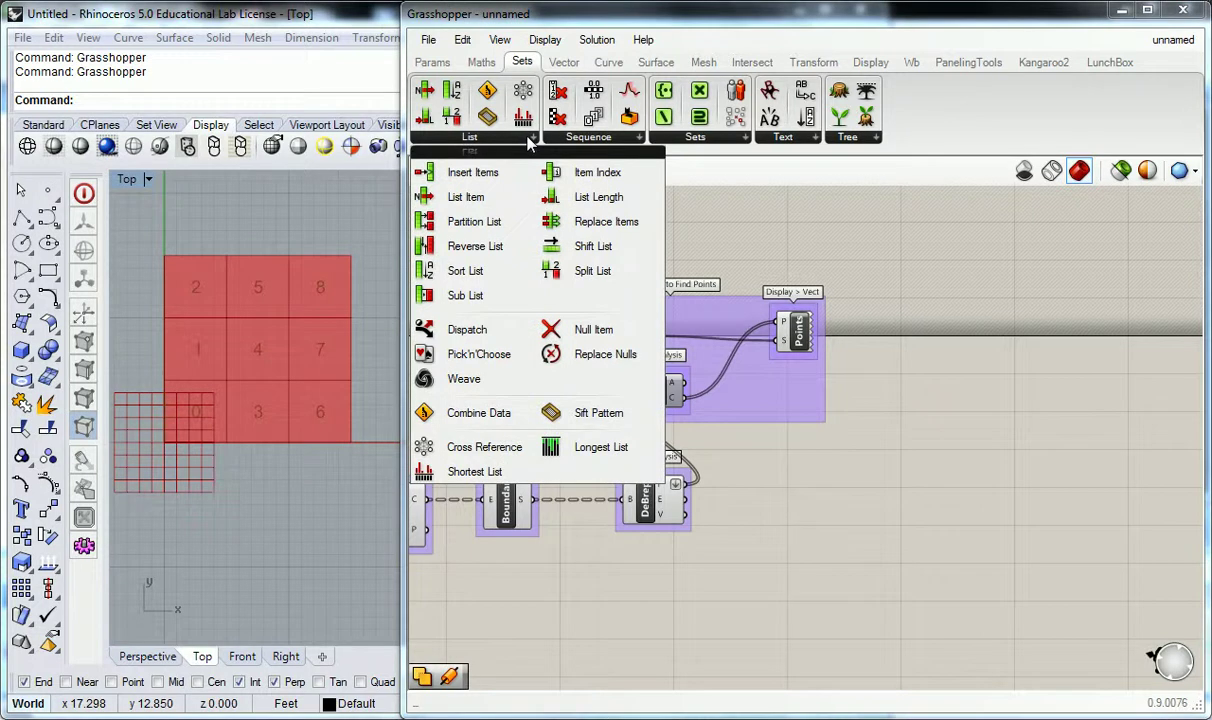
left_click_drag(470, 172, 803, 514)
scroll(736, 490, "up", 2)
right_click_drag(740, 448, 717, 460)
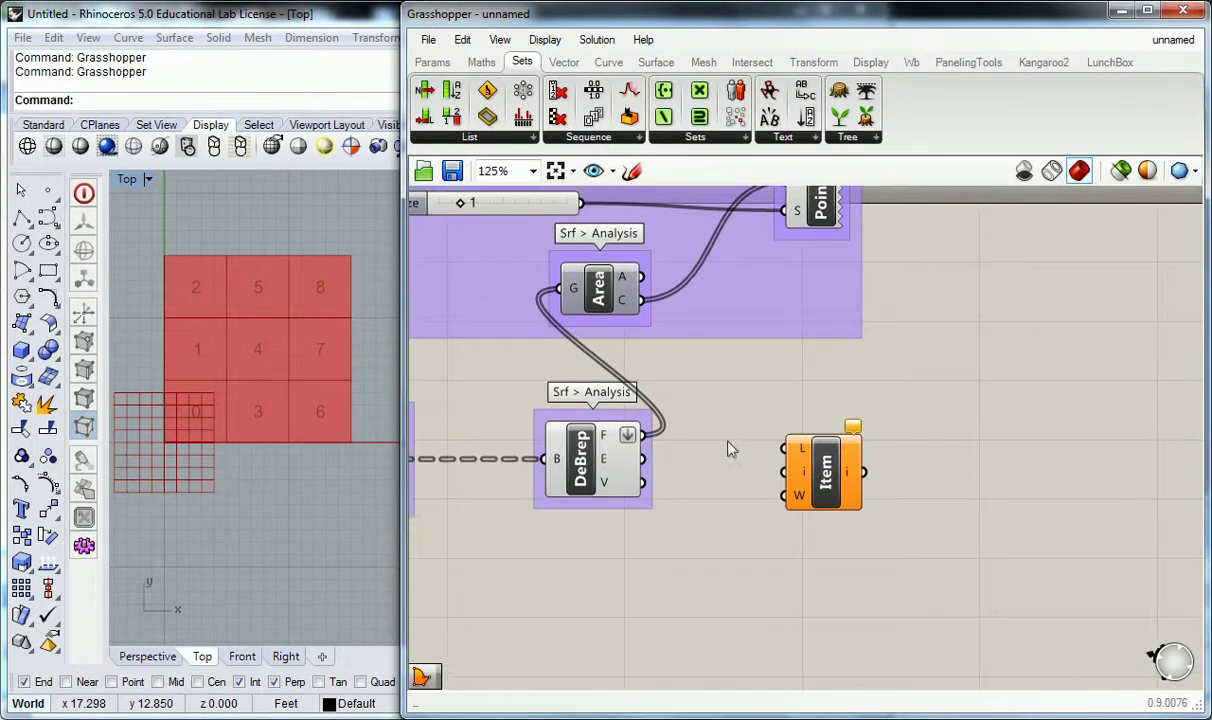
Group the List Item component and label the group 'Sets > List'
left_click(812, 462)
key("ctrl+g")
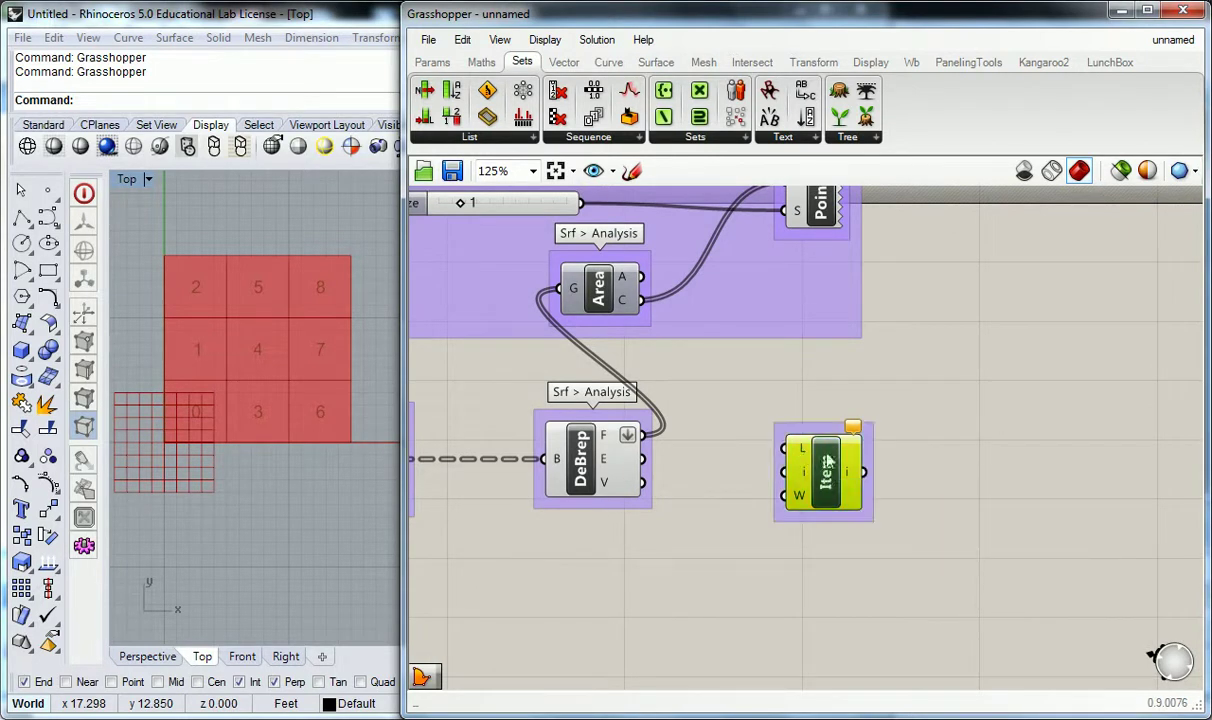
left_click(826, 414)
right_click(828, 426)
type("Set")
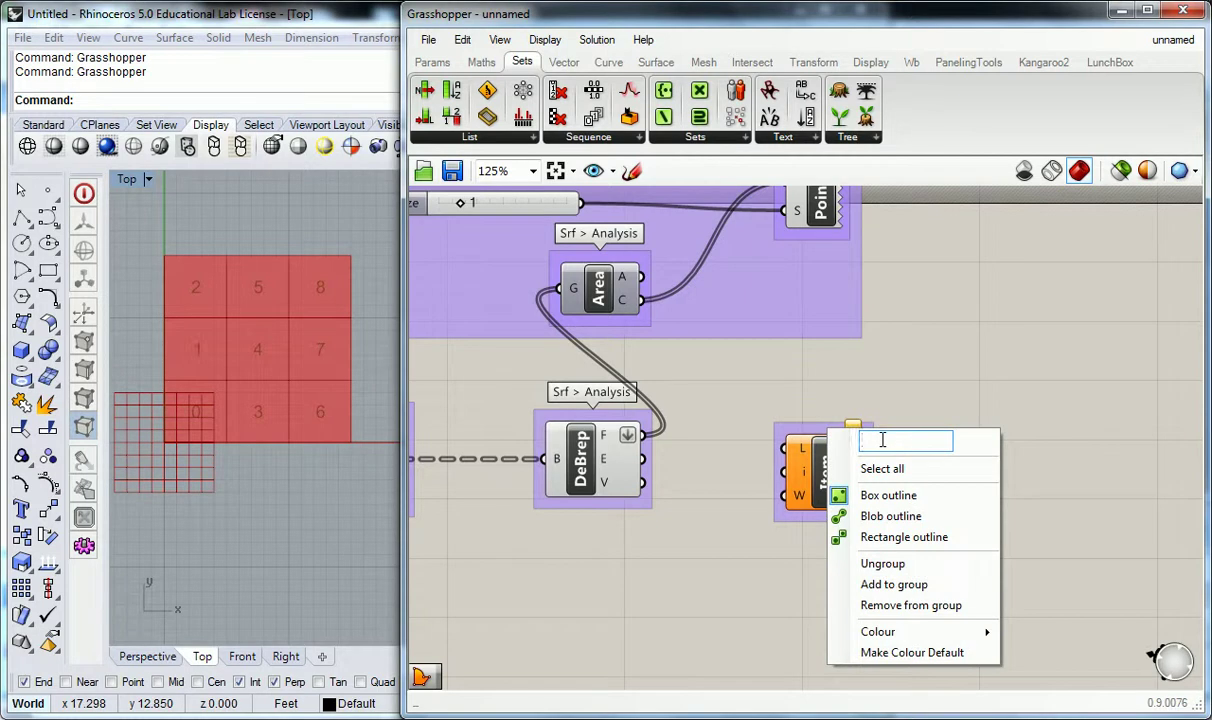
type("s > List")
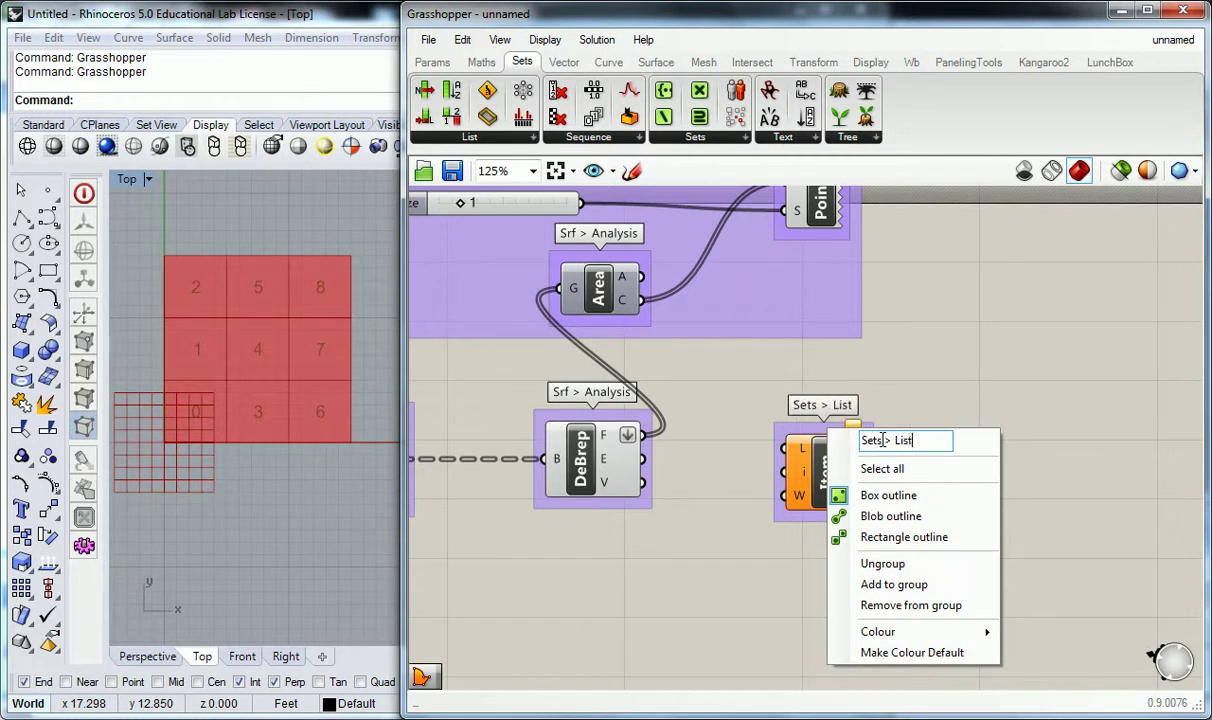
key("Return")
right_click_drag(931, 435, 922, 406)
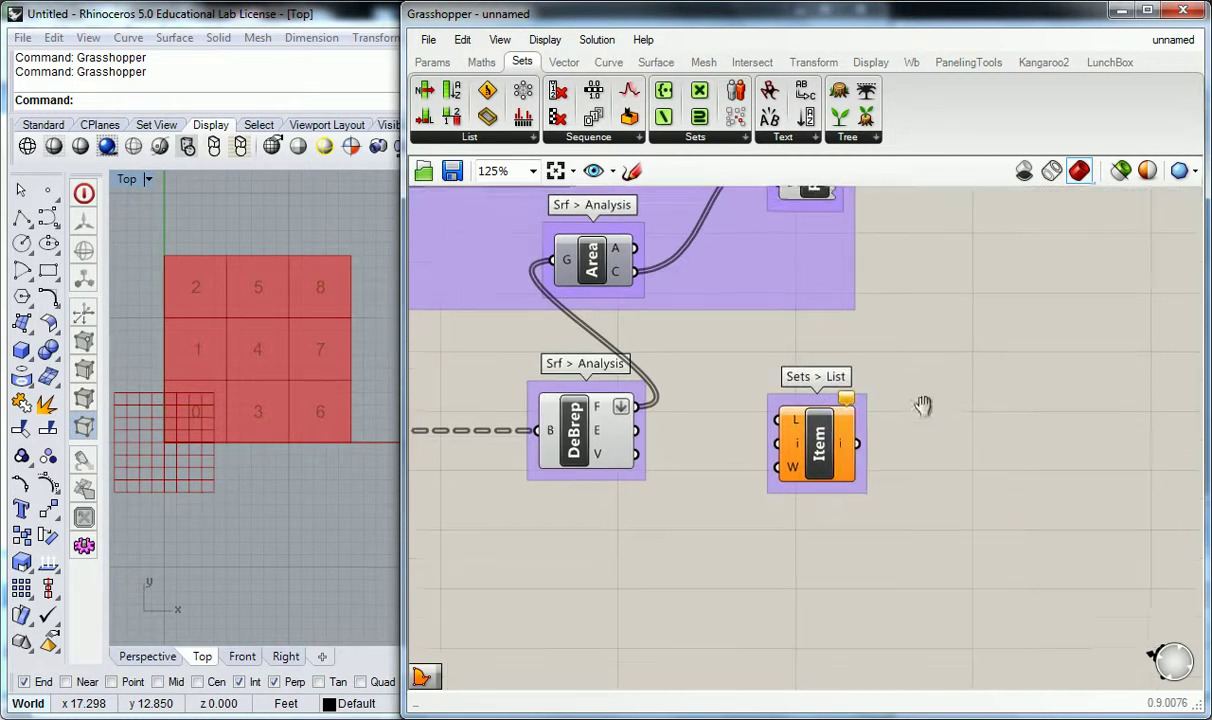
left_click(825, 447)
left_click(730, 430)
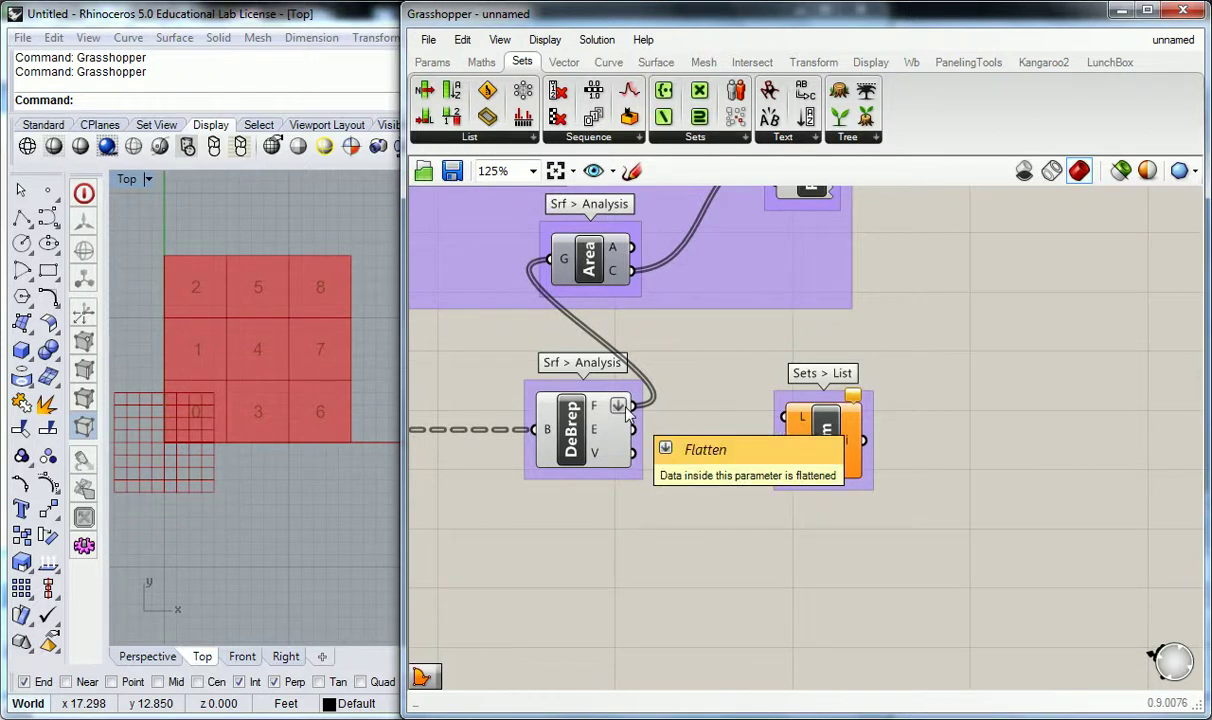
mouse_move(597, 411)
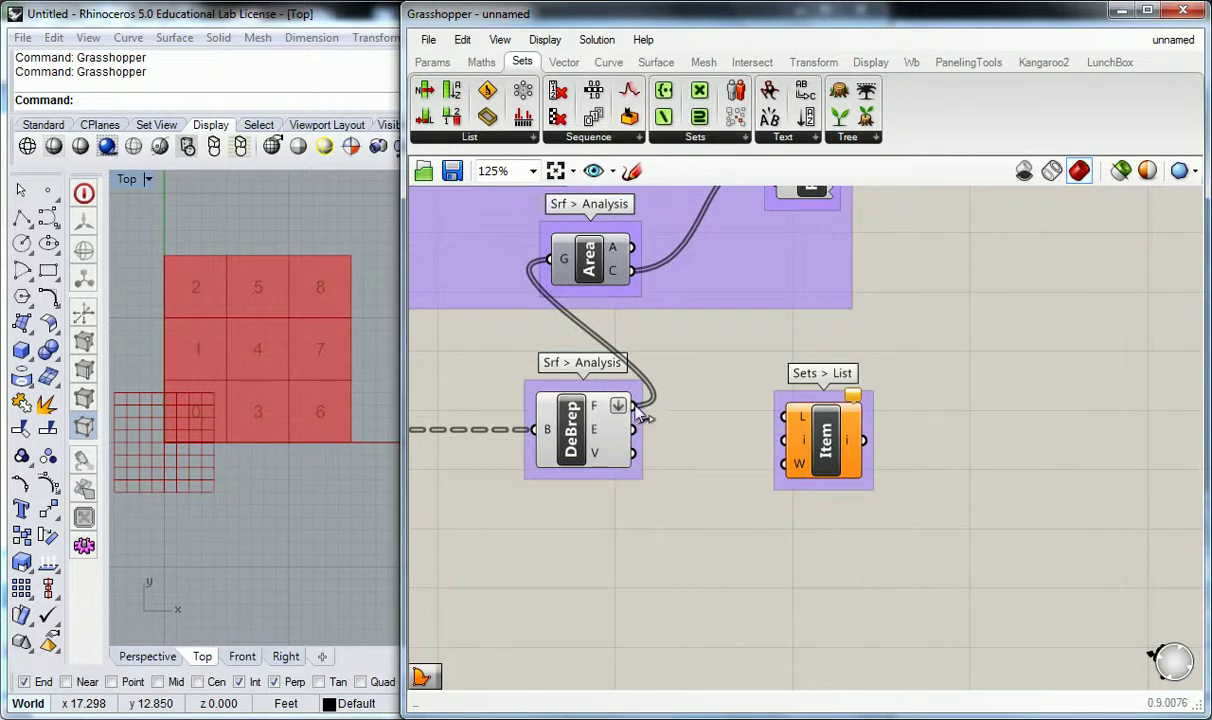
Wire DeBrep's faces into List Item's L input and shift List Item right
left_click_drag(650, 412, 785, 417)
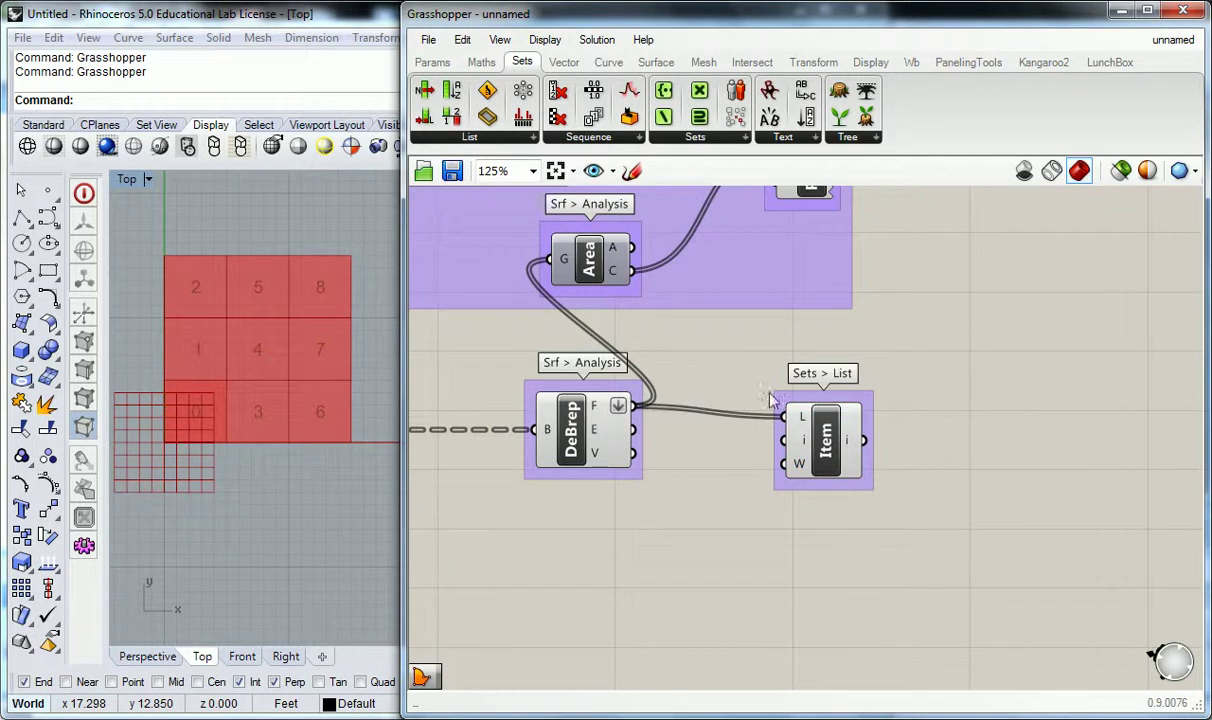
mouse_move(802, 422)
left_click_drag(823, 455, 878, 436)
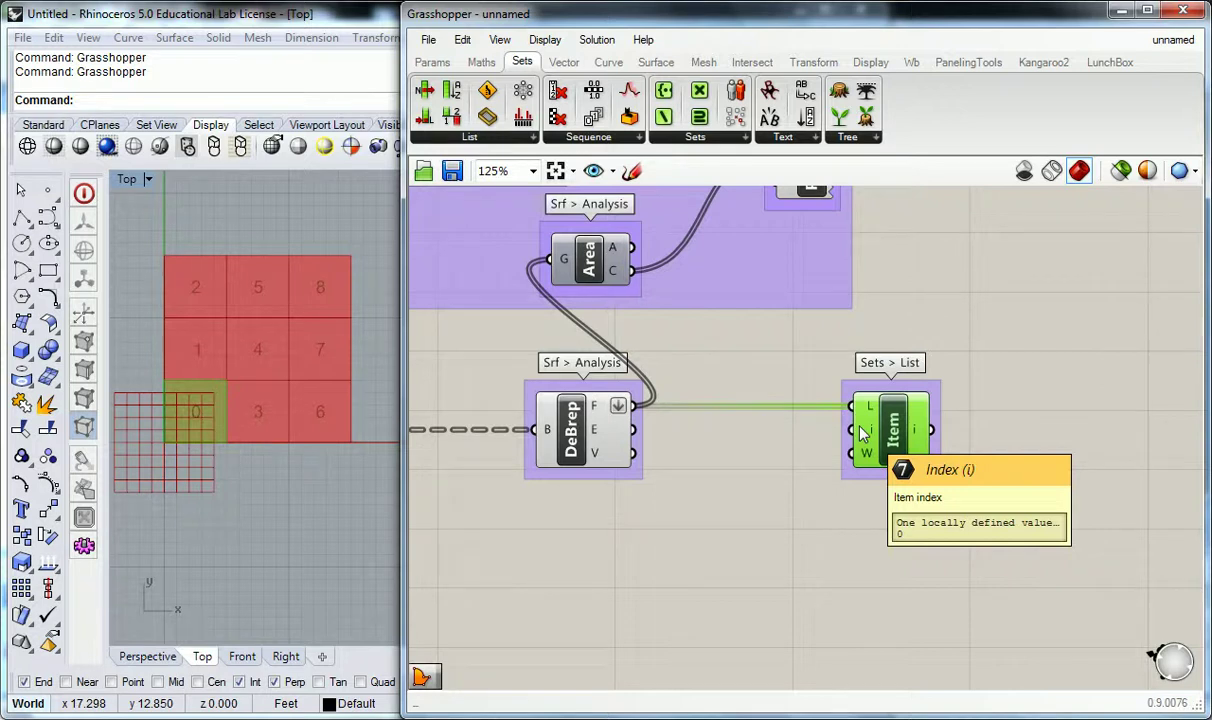
Place one text Panel from Params > Input near List Item, deleting the duplicate
left_click(432, 62)
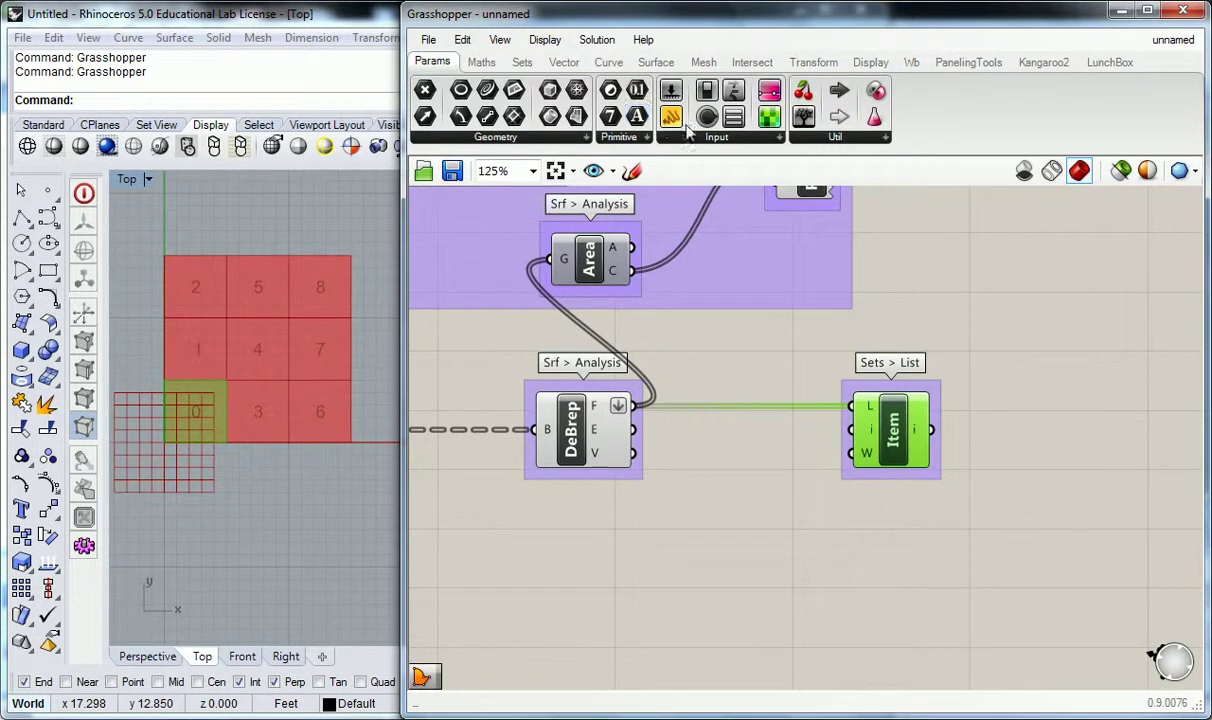
left_click_drag(636, 116, 698, 527)
right_click_drag(823, 544, 812, 465)
left_click_drag(747, 452, 836, 498)
key("Delete")
right_click_drag(847, 495, 860, 383)
scroll(879, 425, "down", 3)
left_click(898, 523)
left_click_drag(898, 523, 887, 414)
left_click(793, 415)
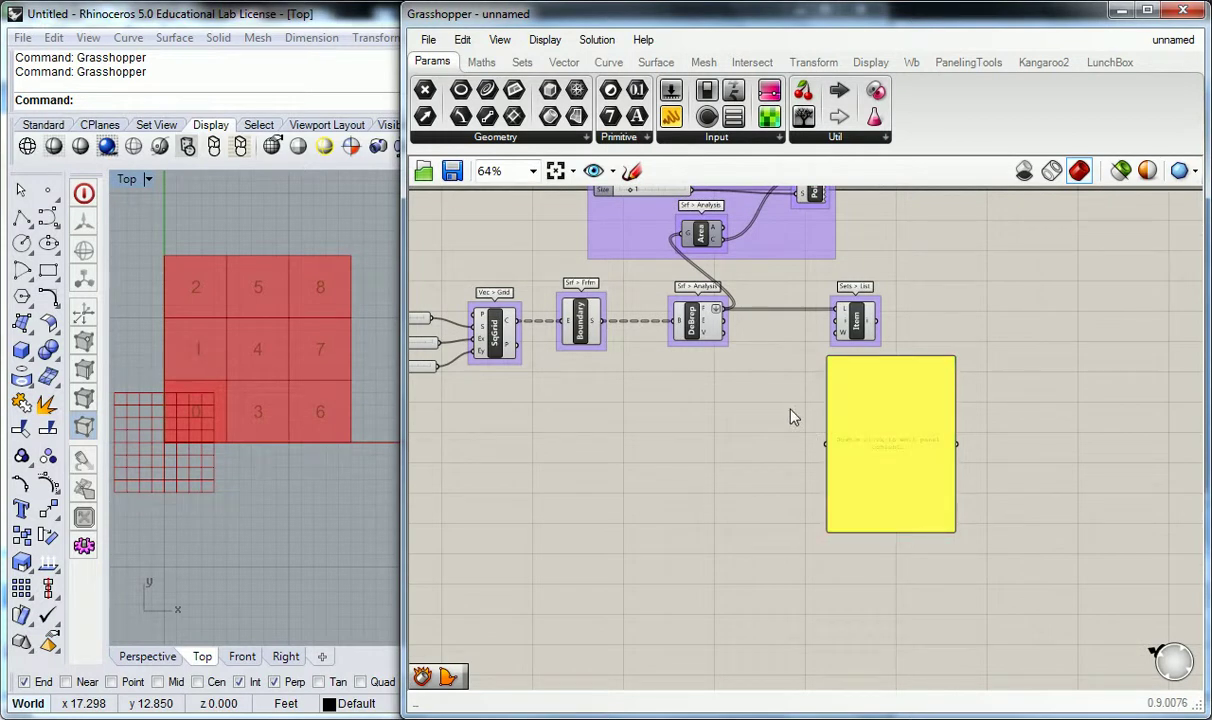
Wire DeBrep's F output into the panel to list the nine untrimmed surfaces 0–8
left_click_drag(717, 310, 787, 392)
left_click_drag(723, 311, 940, 390)
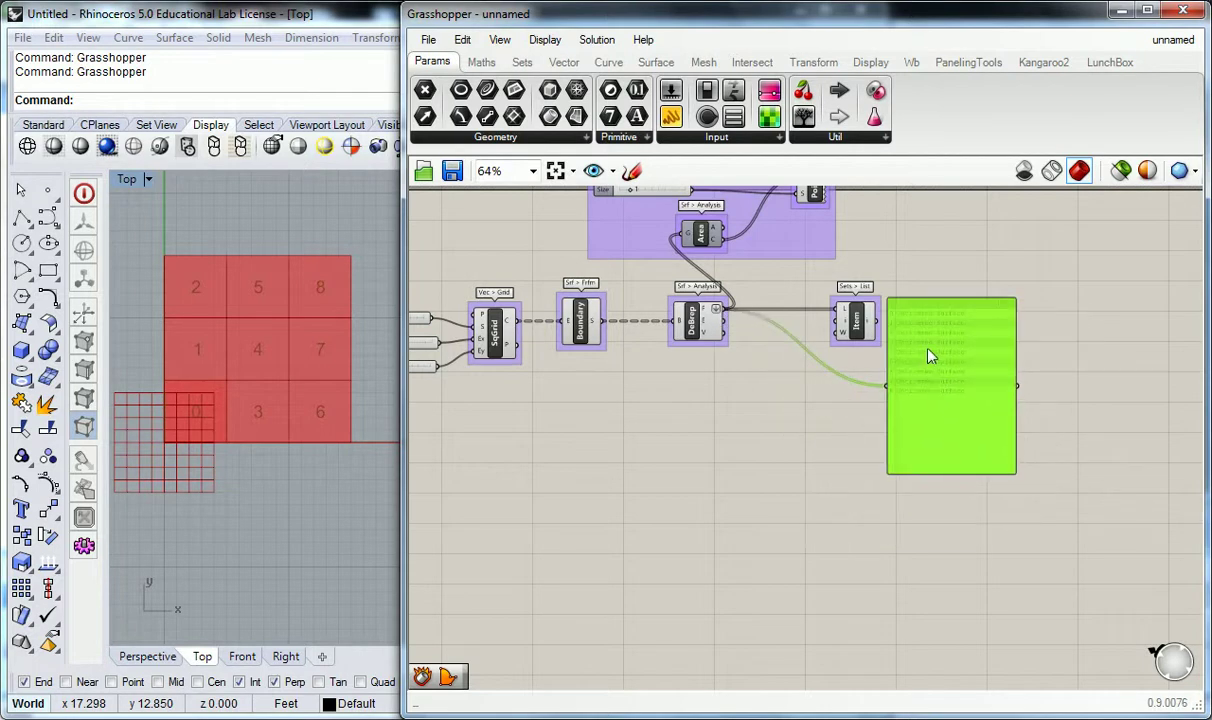
left_click(925, 284)
scroll(938, 305, "up", 3)
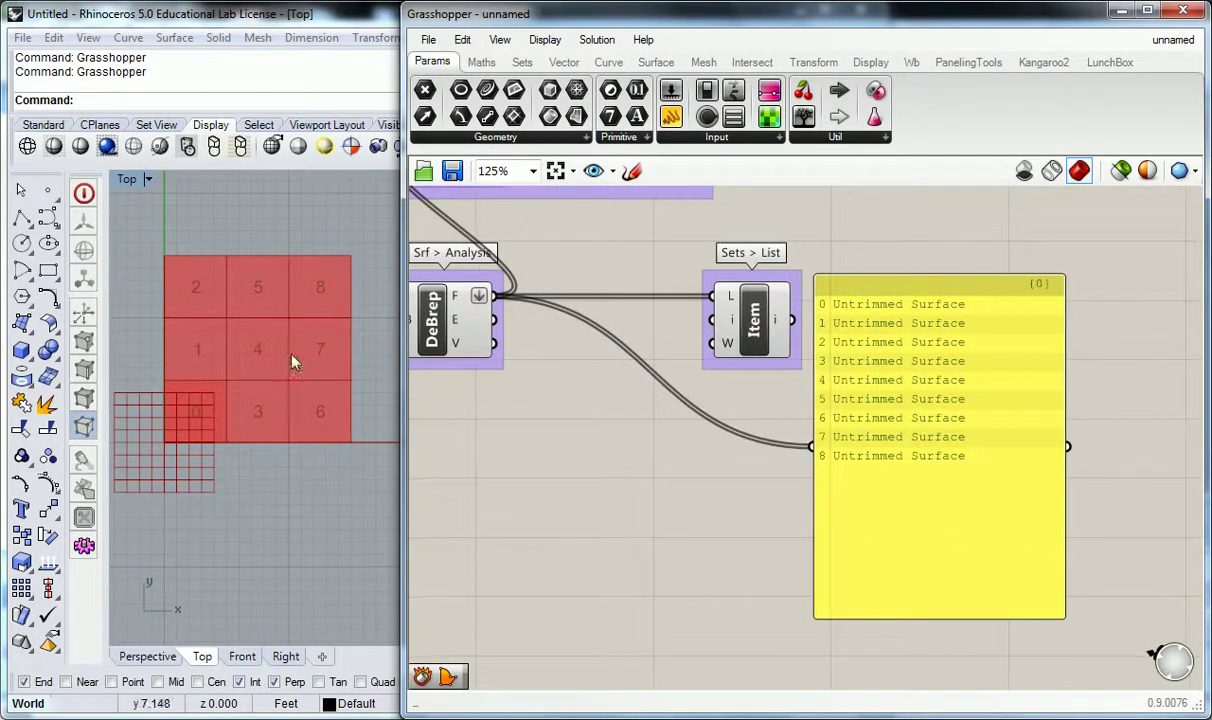
left_click(298, 303)
scroll(227, 354, "up", 2)
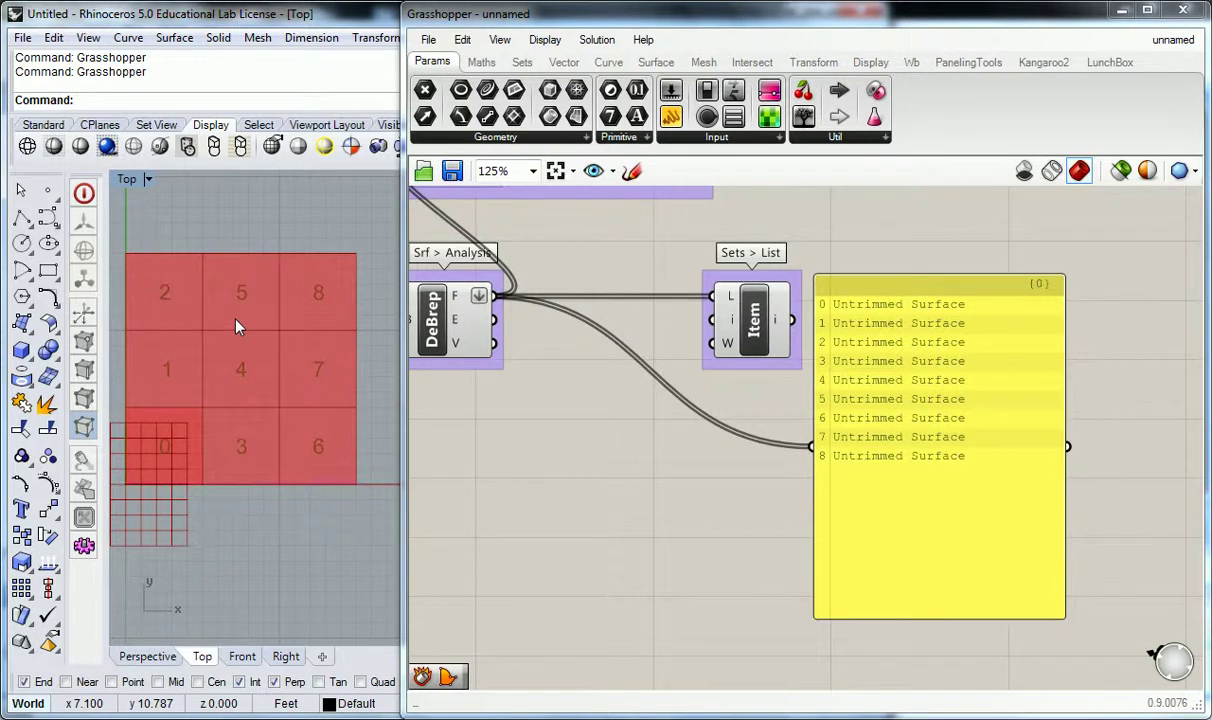
Delete the surface panel and move the Cool Thing to Find Points group up
mouse_move(729, 328)
left_click(830, 330)
key("Delete")
scroll(897, 357, "down", 3)
scroll(730, 319, "up", 3)
right_click_drag(730, 319, 817, 425)
scroll(818, 377, "down", 3)
left_click(818, 377)
left_click_drag(818, 377, 811, 273)
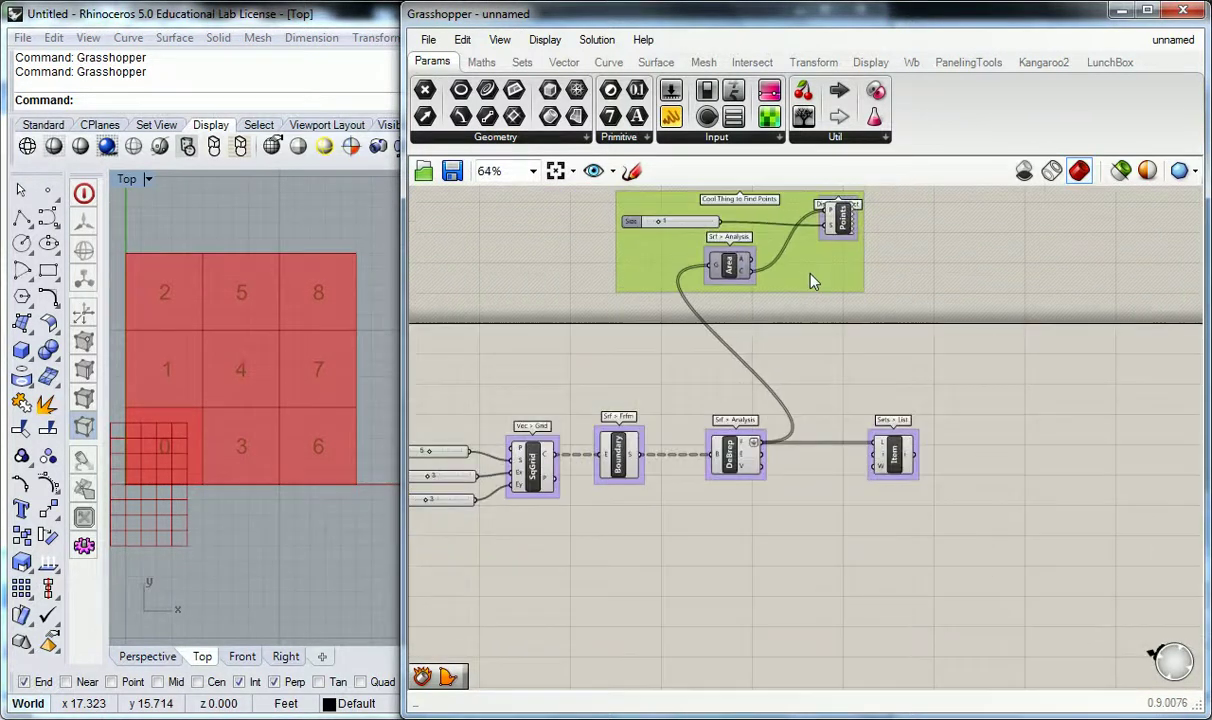
left_click(789, 494)
scroll(726, 495, "up", 2)
right_click_drag(820, 501, 690, 478)
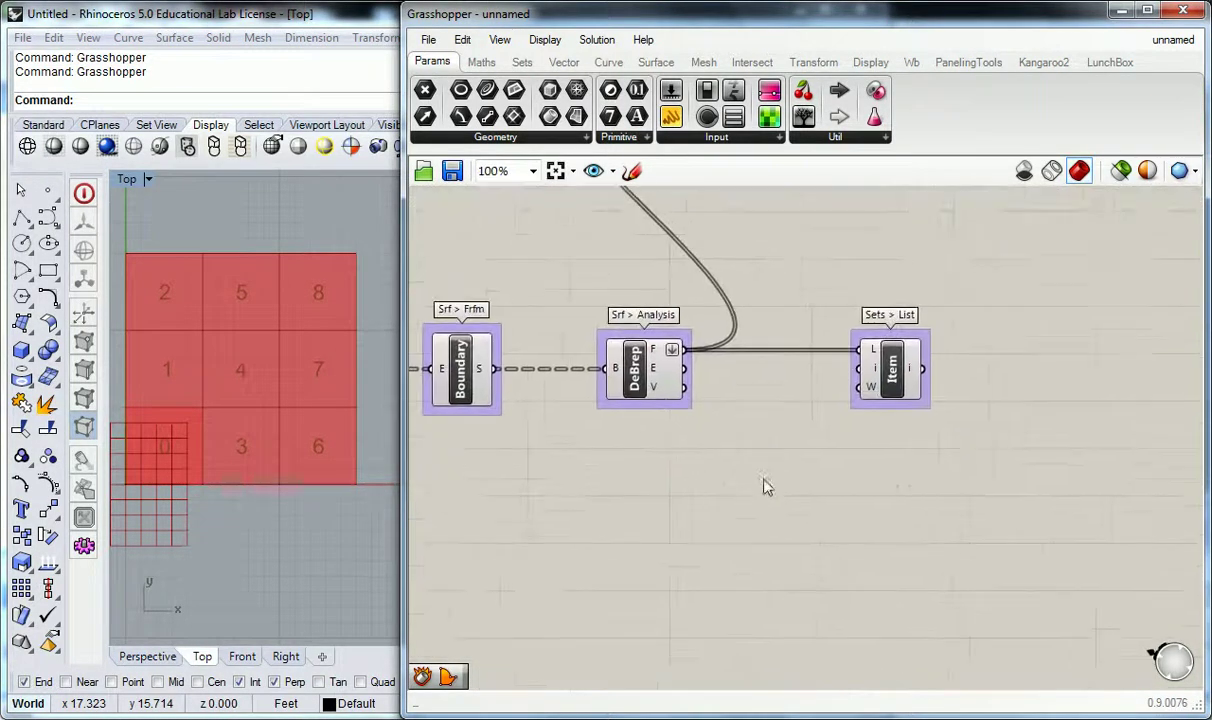
Create a 0–8 number slider set to 1 and wire it into List Item's index input
mouse_move(876, 374)
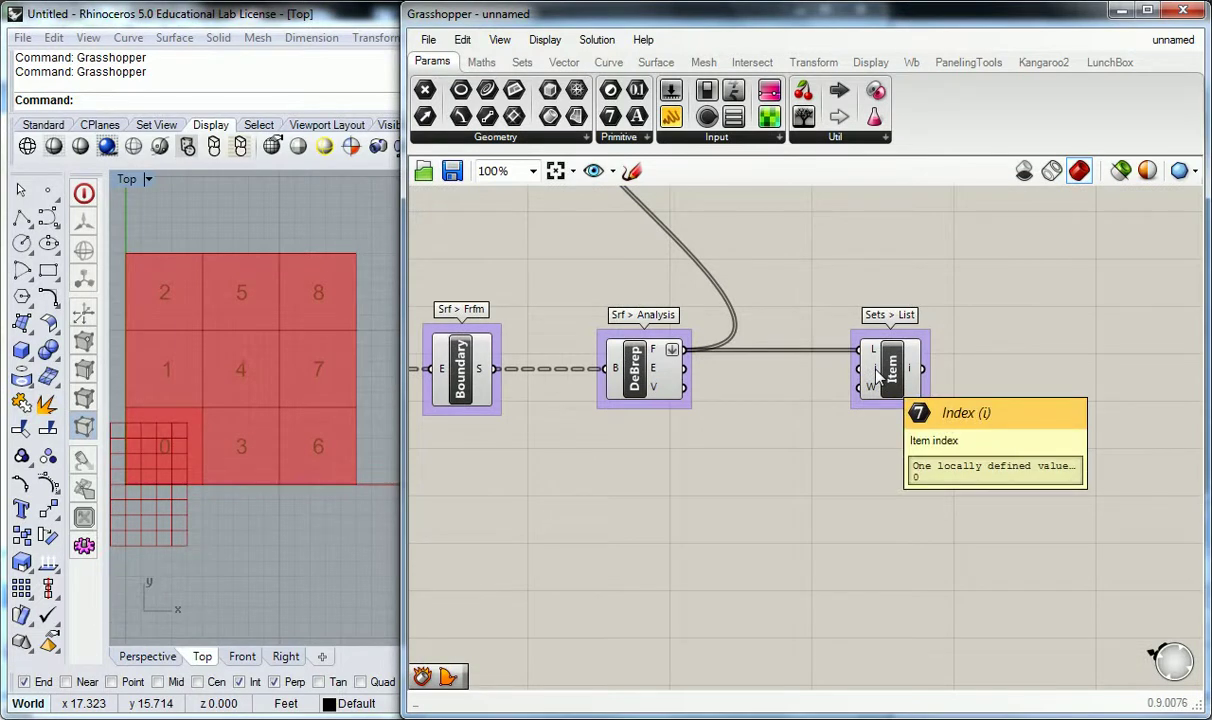
right_click_drag(536, 387, 850, 358)
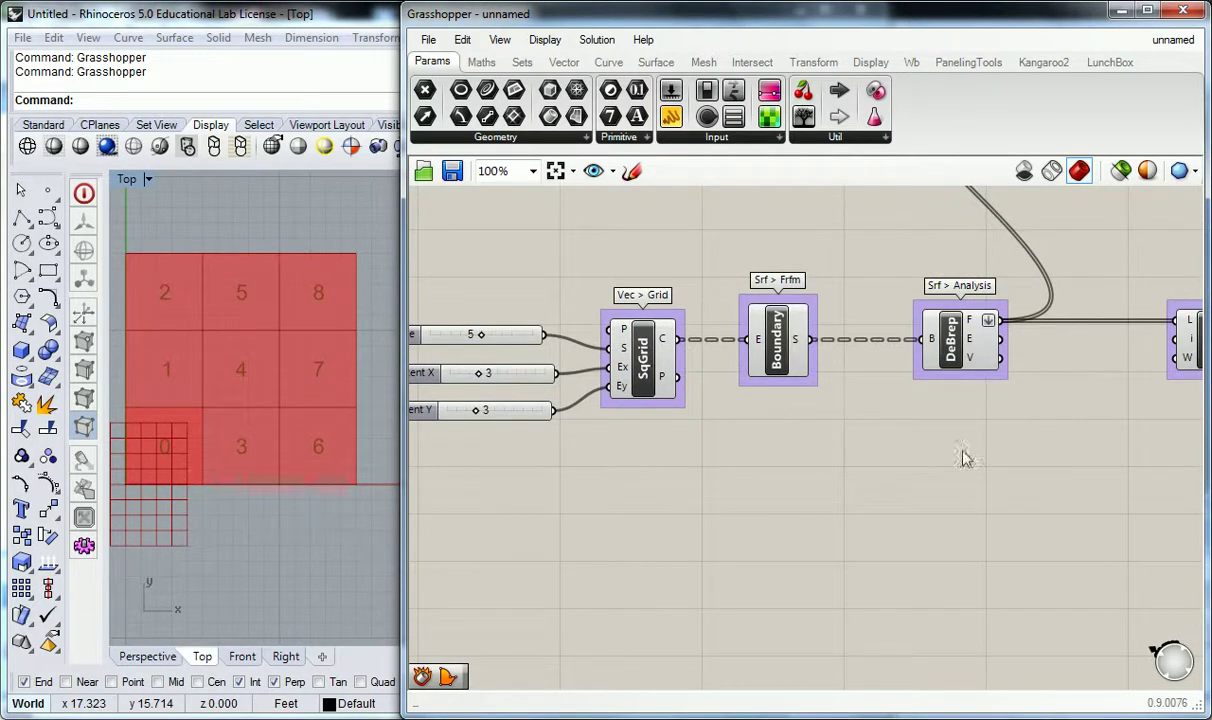
right_click_drag(974, 463, 771, 403)
double_click(848, 373)
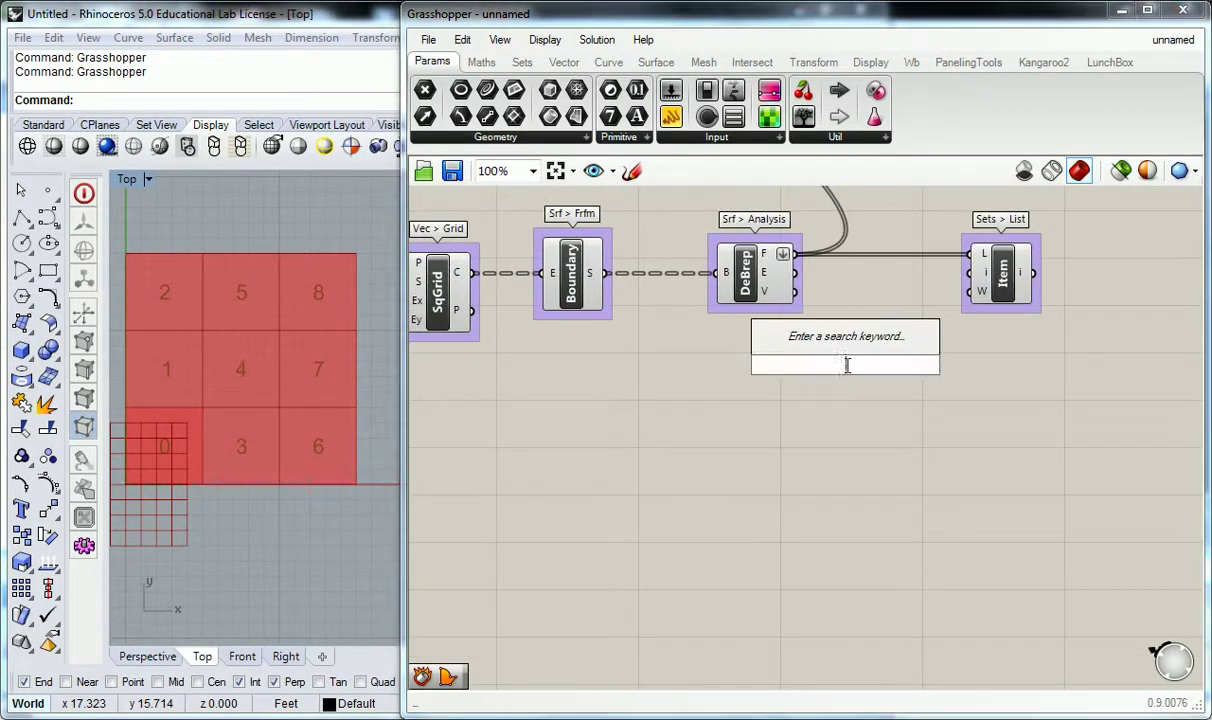
type("9")
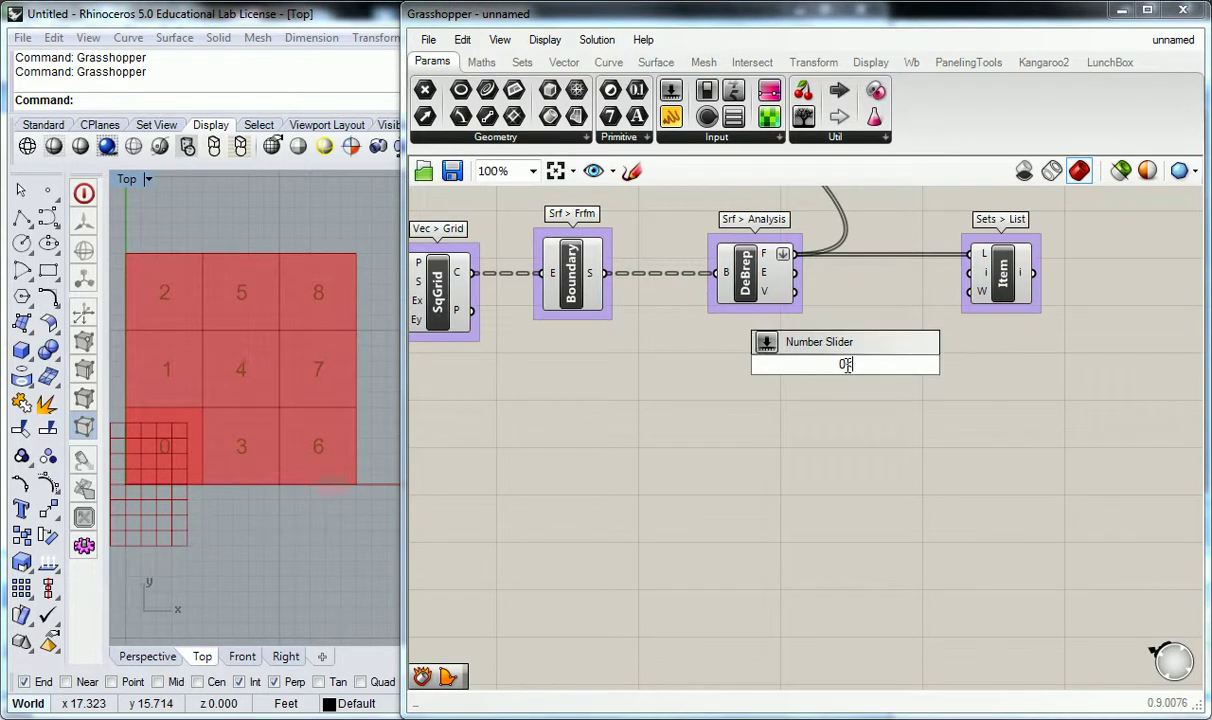
type("<1<8")
key("Return")
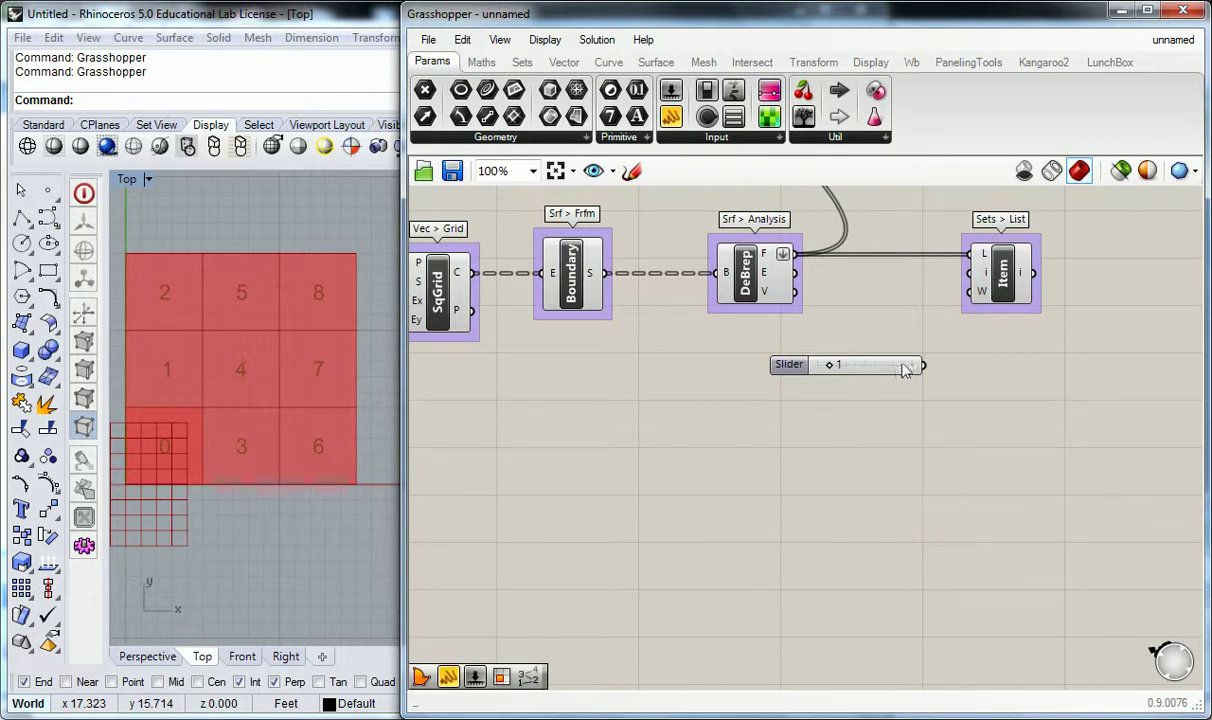
left_click_drag(923, 366, 965, 280)
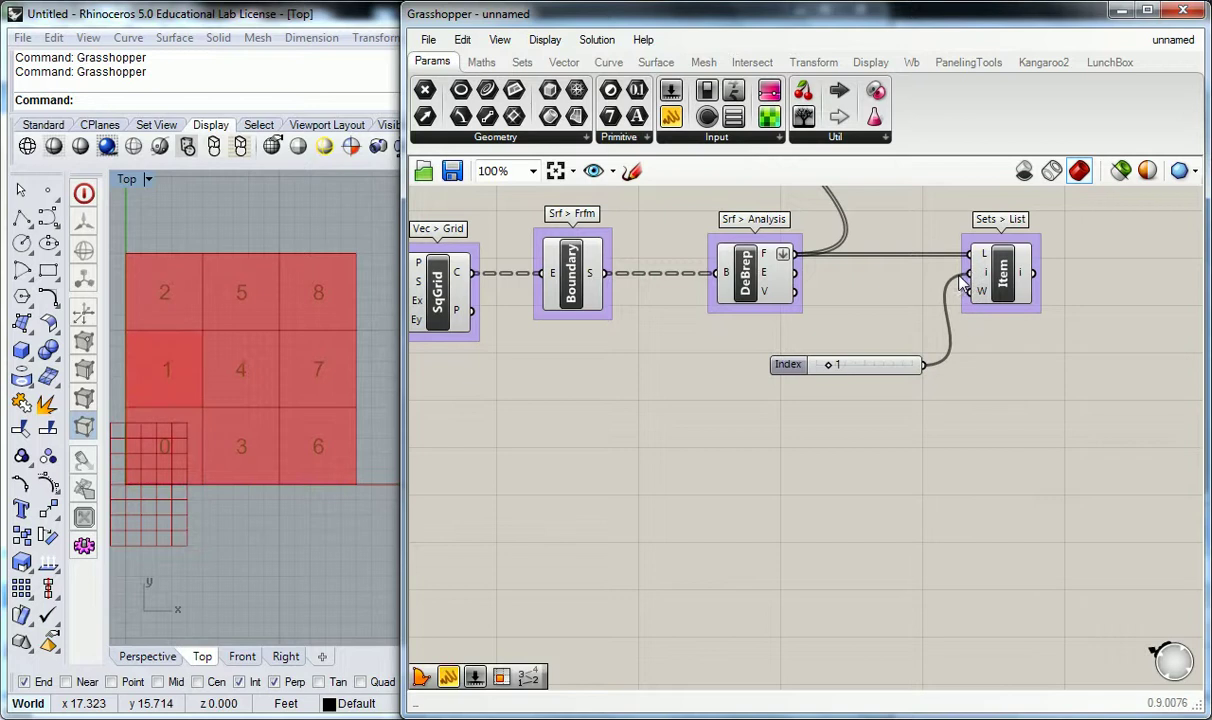
left_click(1003, 285)
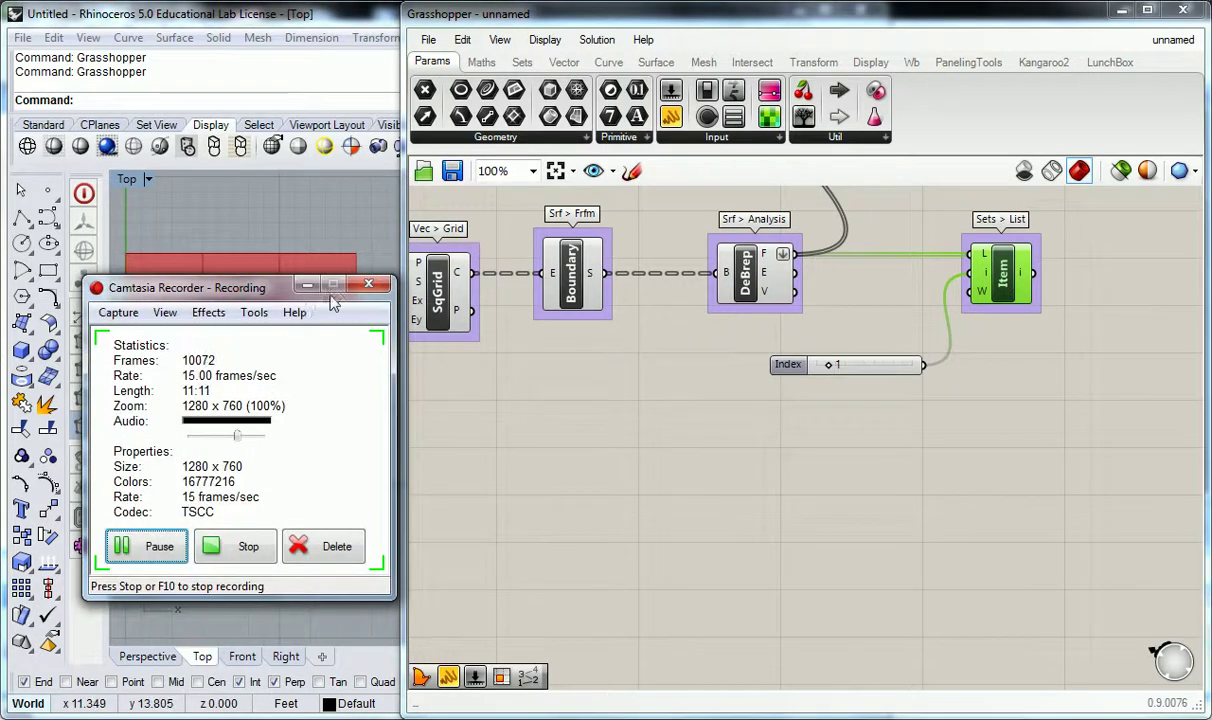
Minimize the Camtasia Recorder window to reveal Rhino and Grasshopper
left_click(314, 285)
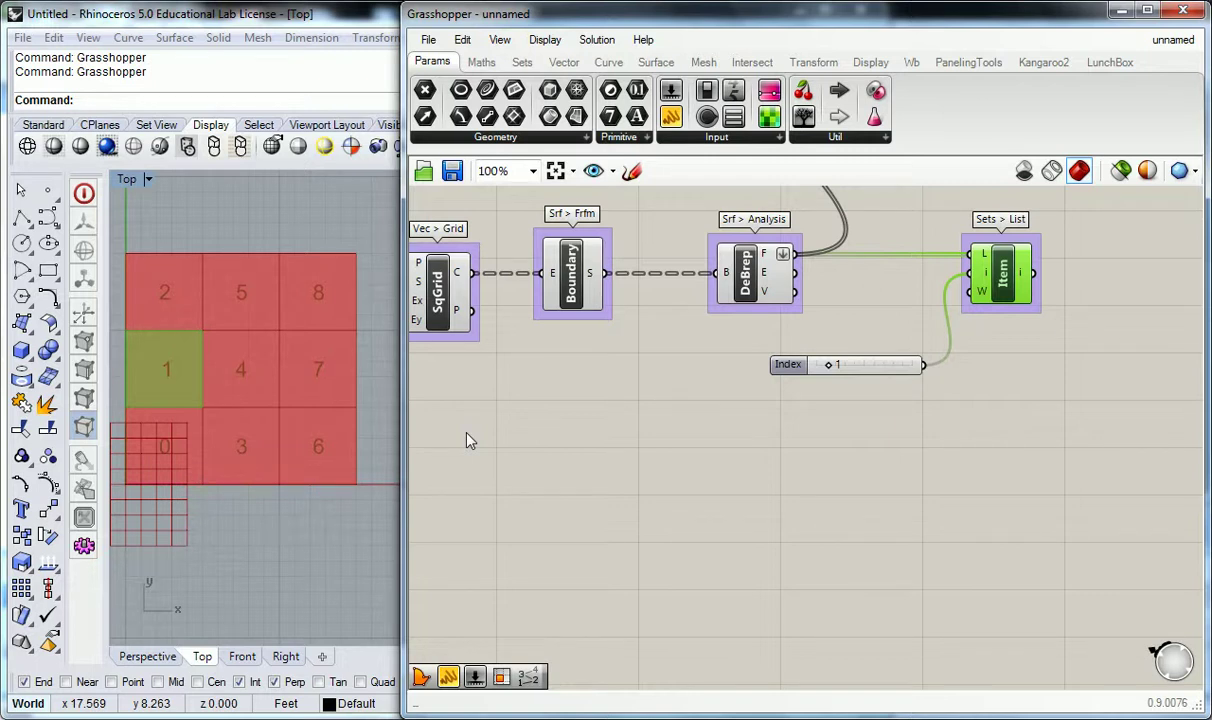
Turn on Enabled for the Area component in the Cool Thing to Find Points group
left_click(906, 297)
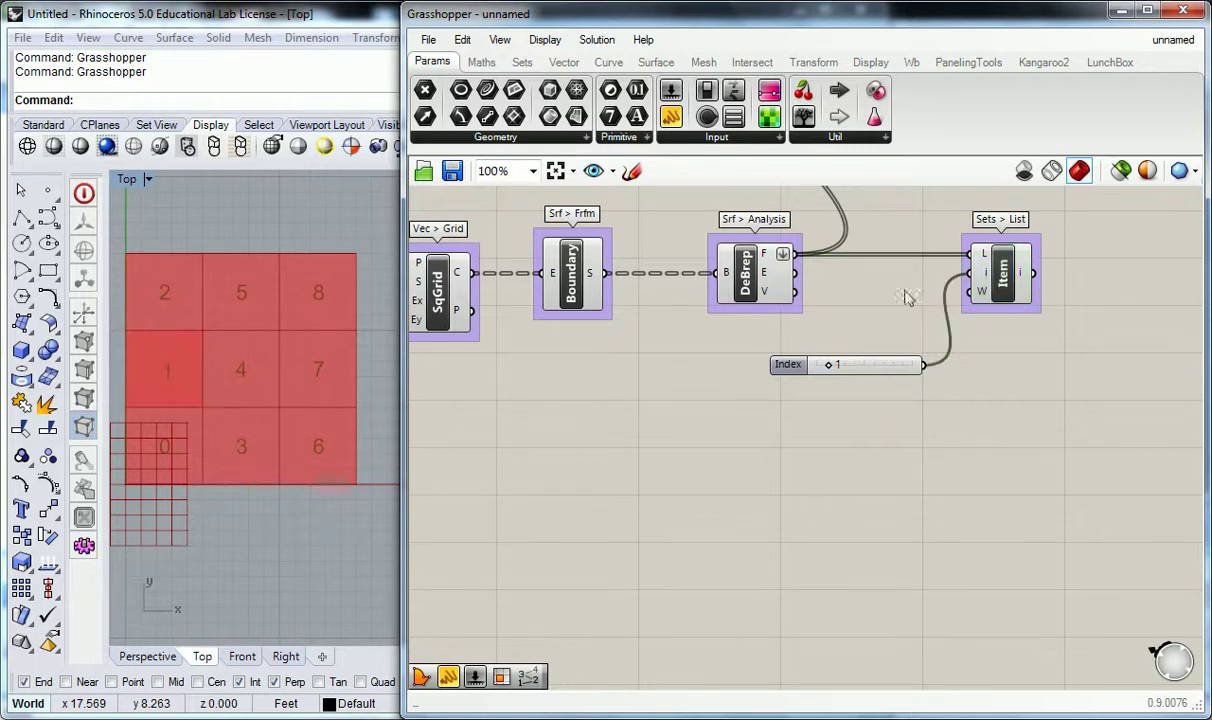
scroll(906, 290, "down", 3)
right_click_drag(906, 284, 876, 500)
left_click(766, 288)
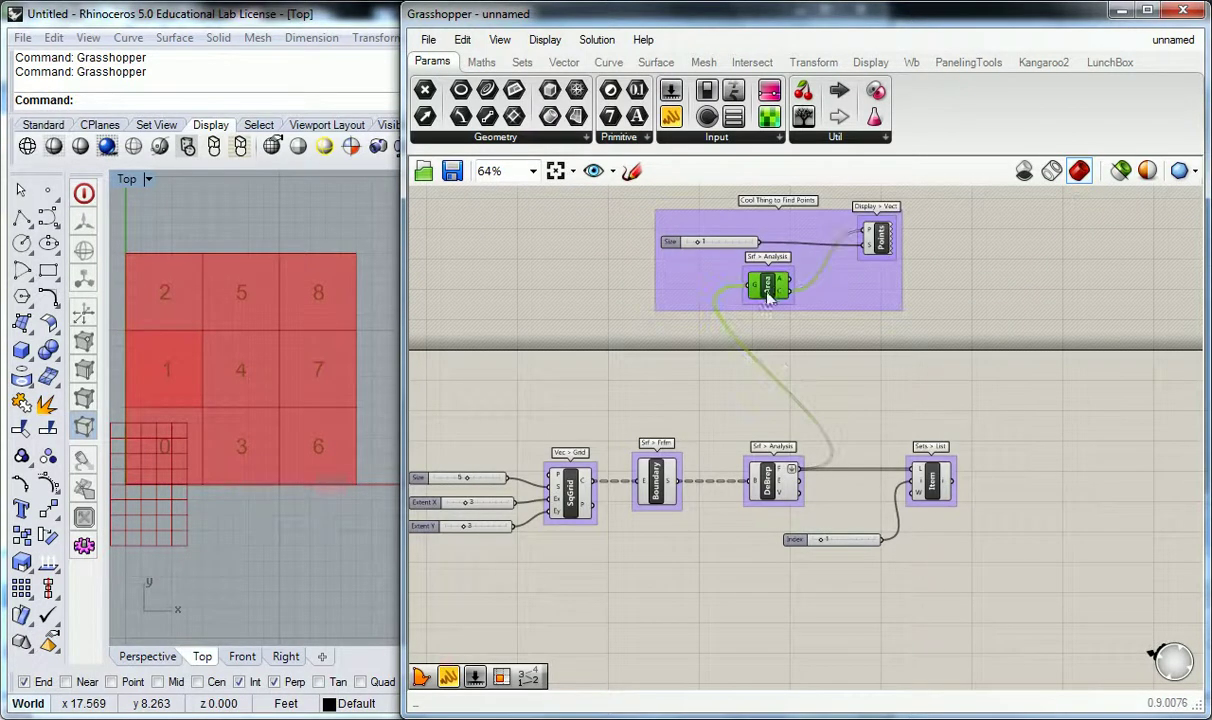
right_click(768, 290)
left_click(805, 346)
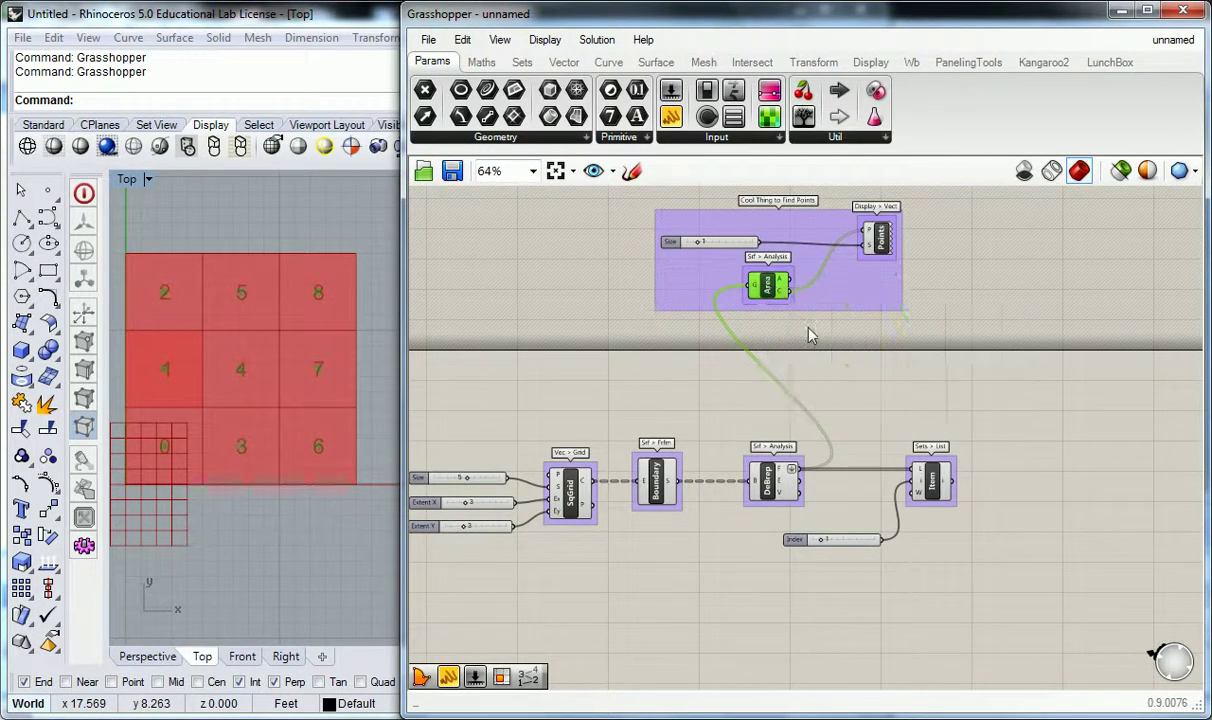
left_click(862, 380)
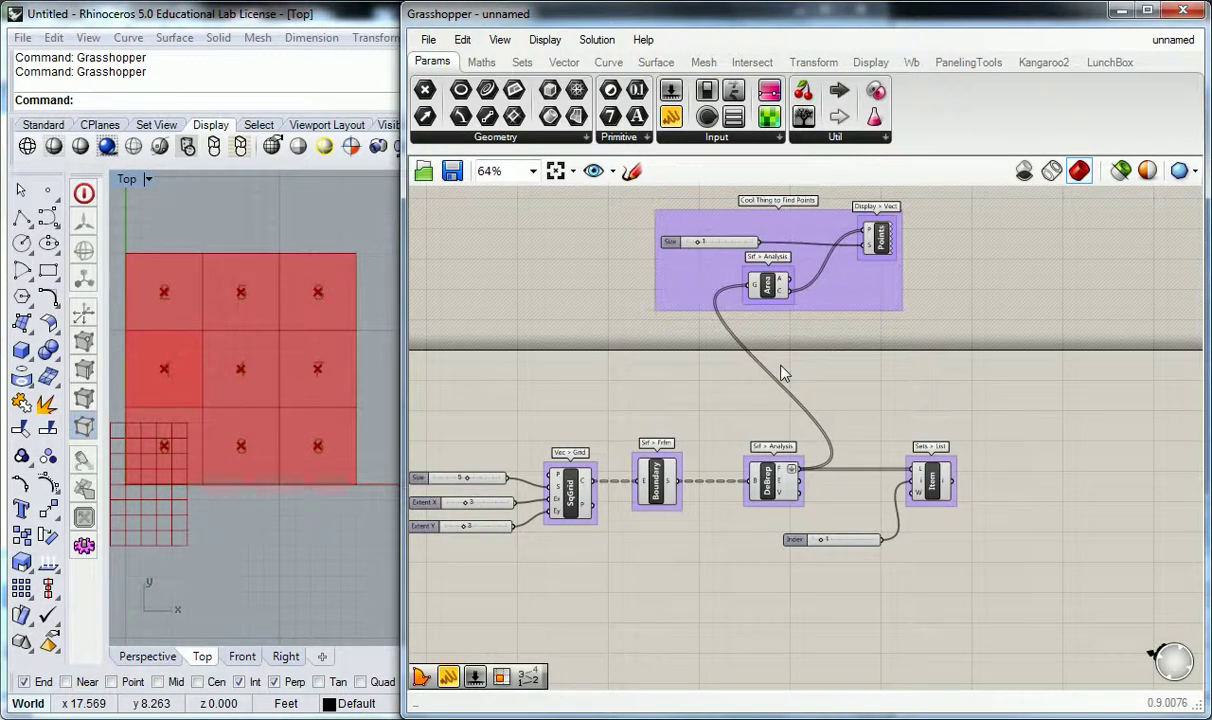
Compare the DeBrep all-faces preview with List Item's single selected face
left_click(779, 500)
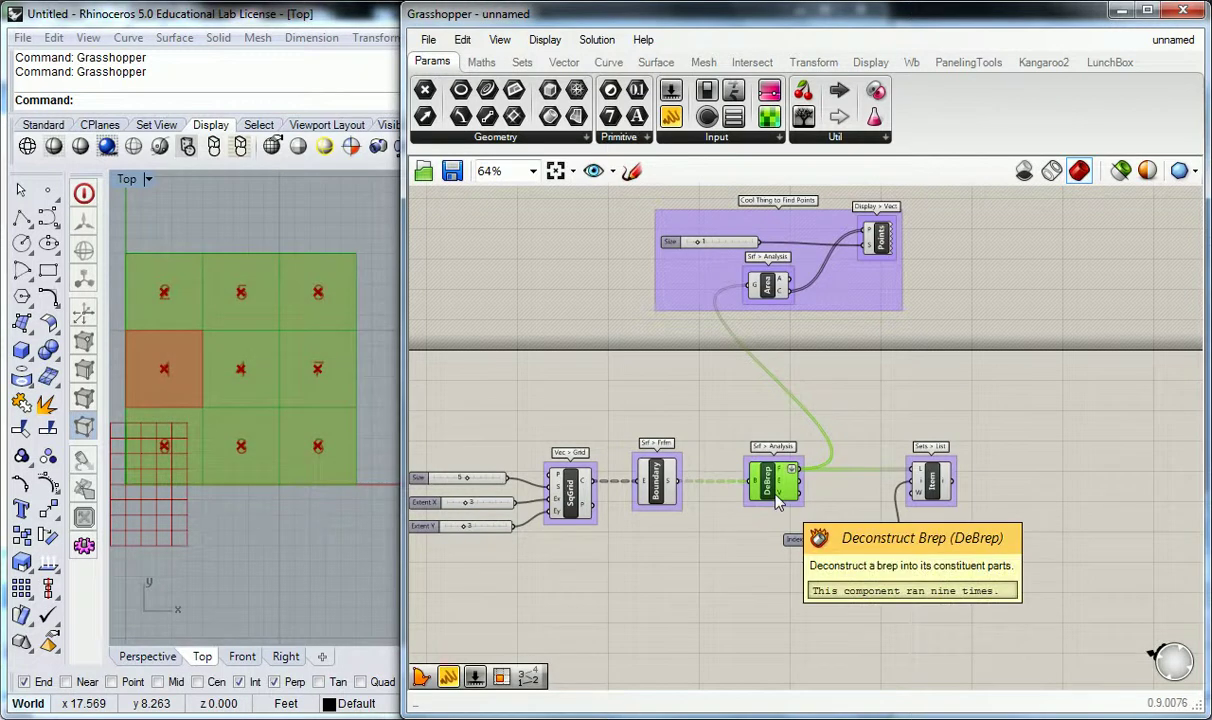
left_click(938, 486)
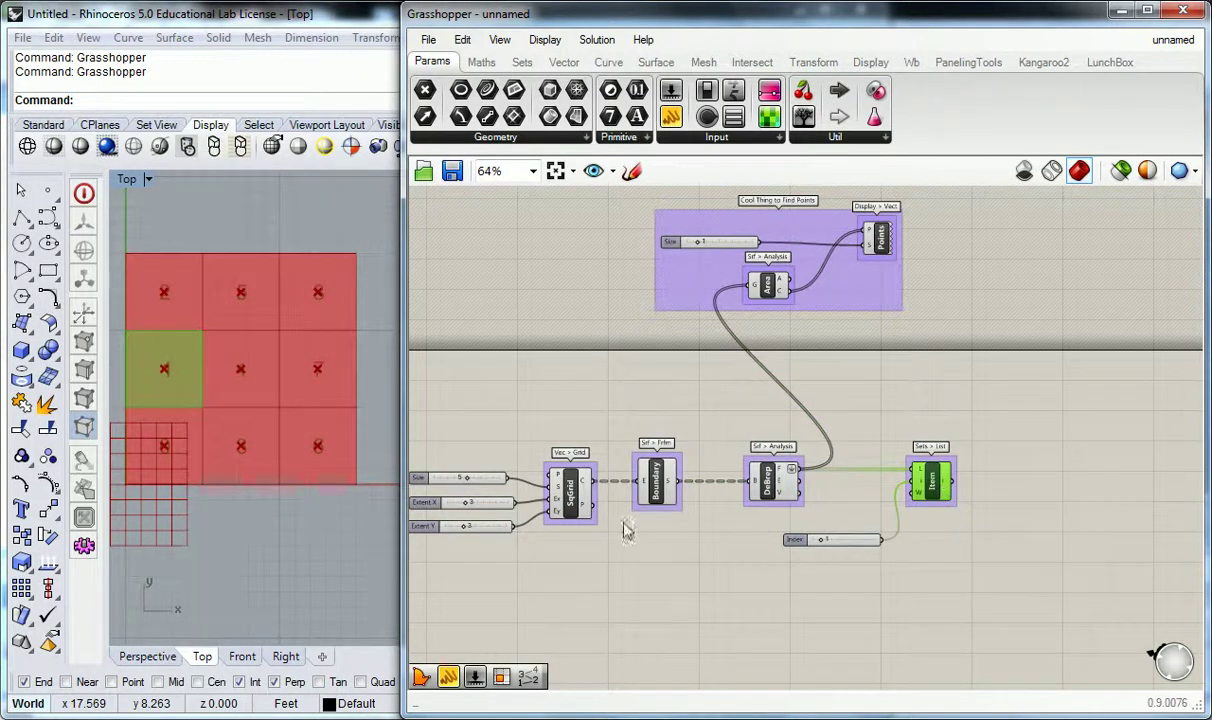
left_click(835, 719)
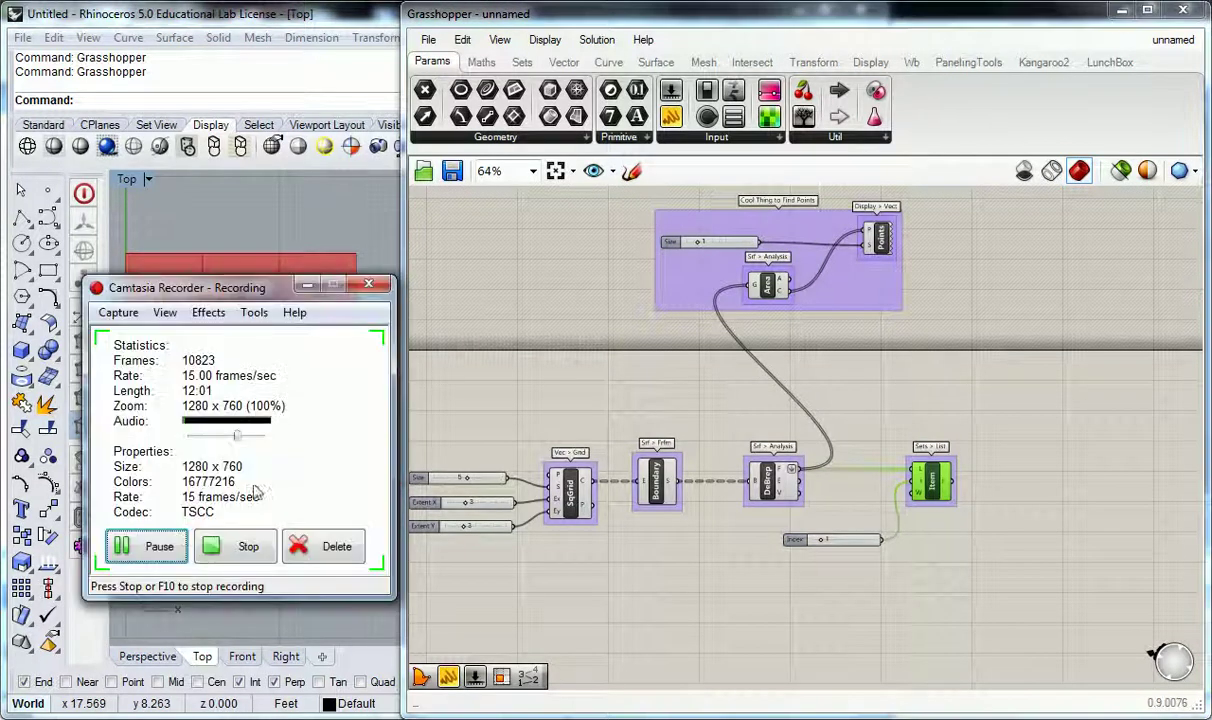